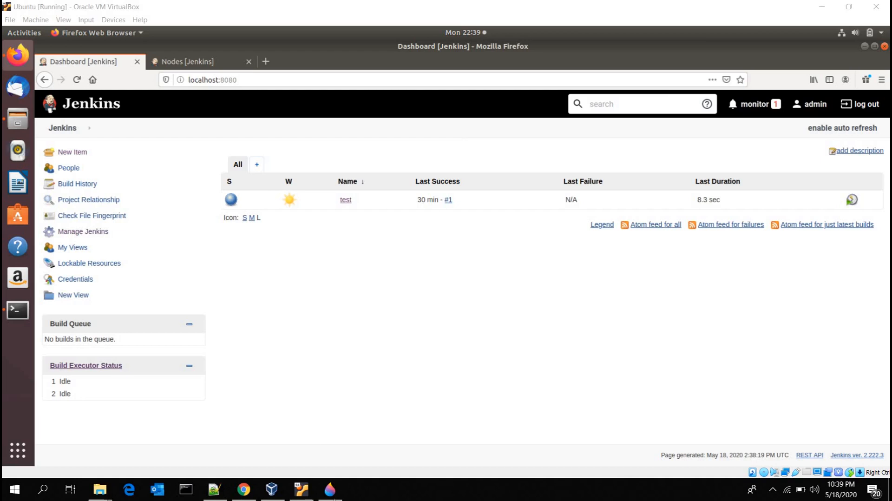
Step: Switch to Paint 3D and review the diagram of the Jenkins master and its Linux, Windows and Mac nodes
mouse_move(335, 498)
left_click(328, 430)
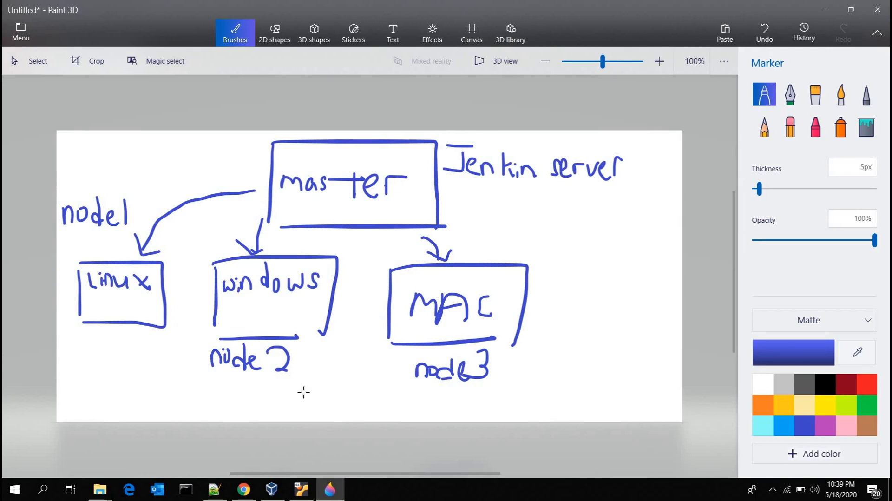
left_click(301, 489)
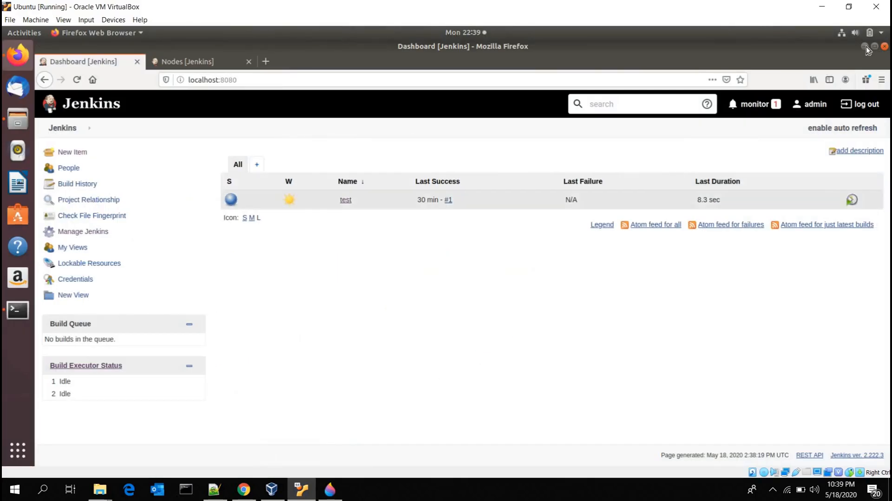
left_click(330, 490)
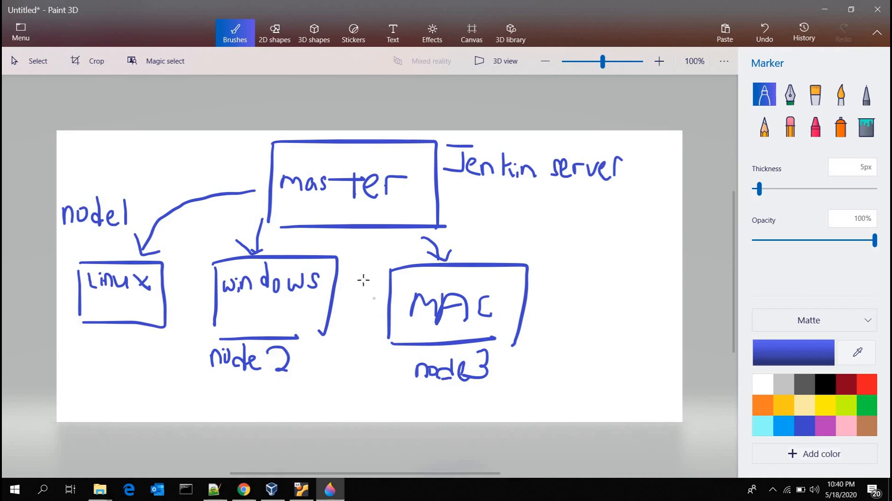
Step: Switch to Firefox in the Ubuntu virtual machine and open the Manage Nodes and Clouds page of Jenkins
left_click(303, 491)
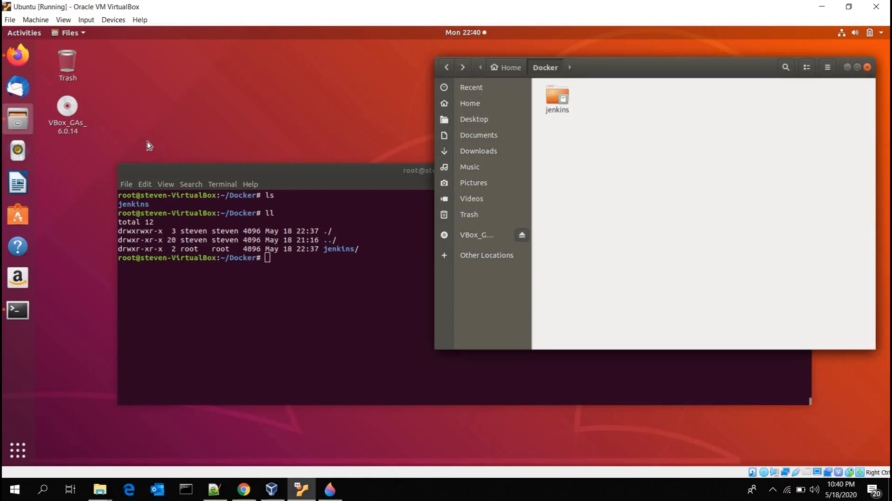
left_click(23, 63)
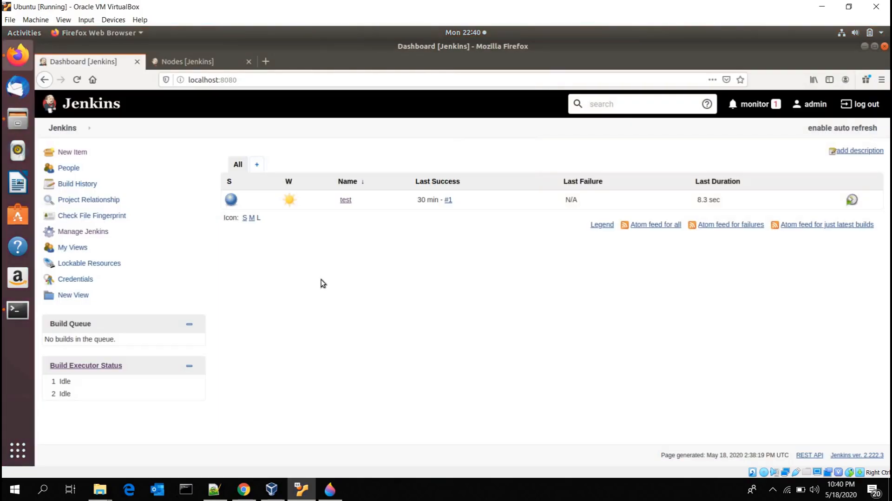
left_click(102, 237)
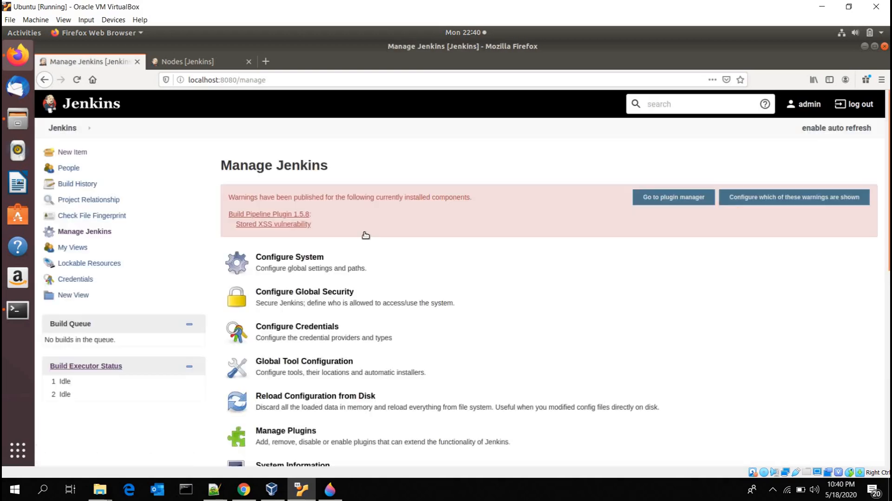
scroll(366, 236, "down", 3)
scroll(365, 235, "down", 9)
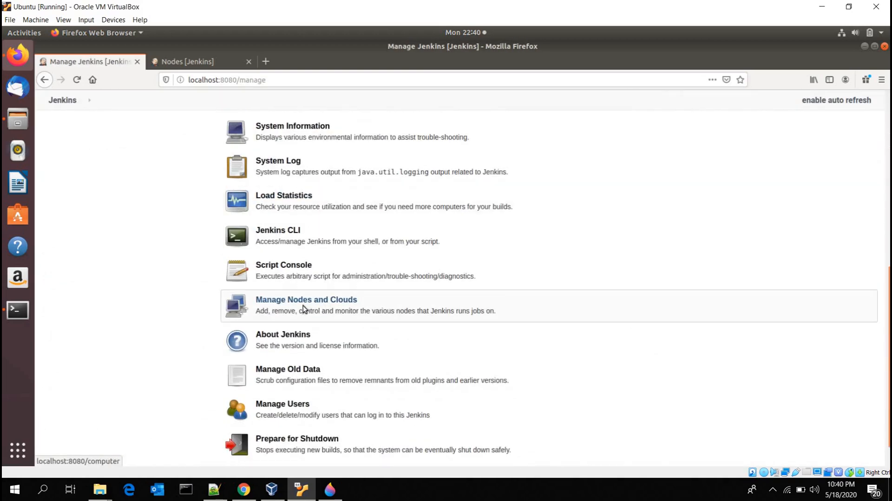
left_click(305, 307)
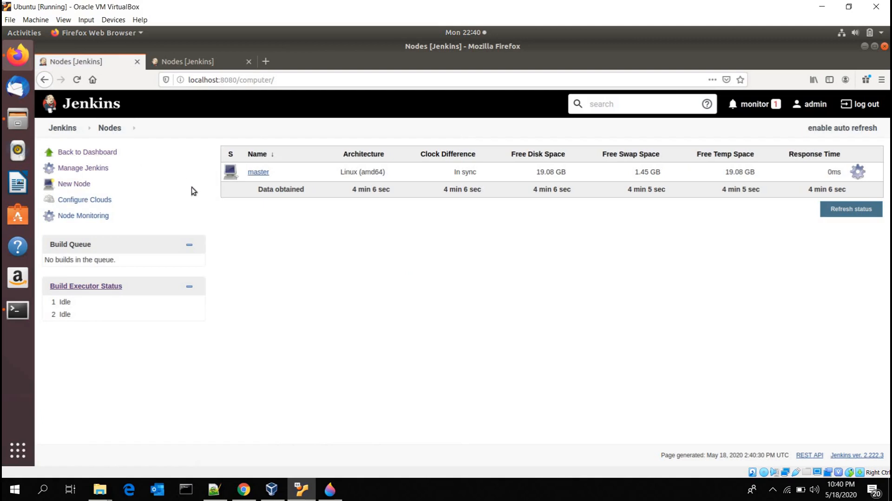
Step: Create a new node named ubuntu_linux as a Permanent Agent
left_click(77, 185)
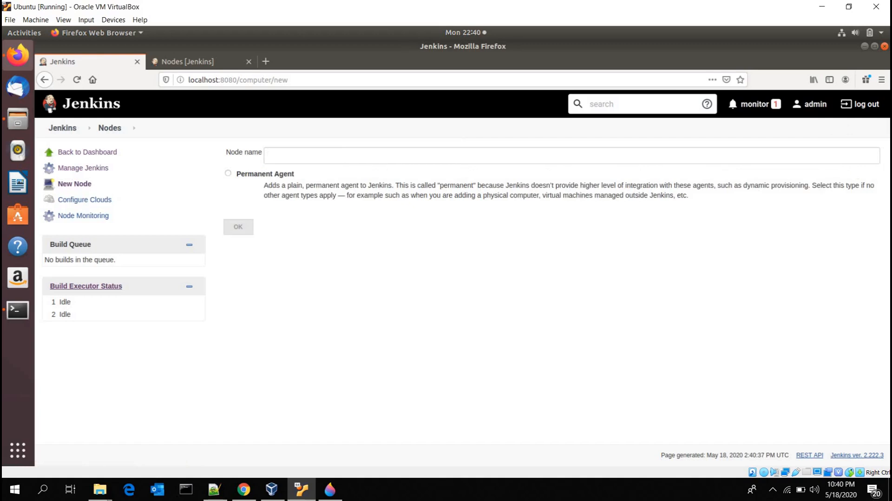
left_click(293, 154)
type("ubuntu_linux")
left_click(229, 174)
left_click(242, 232)
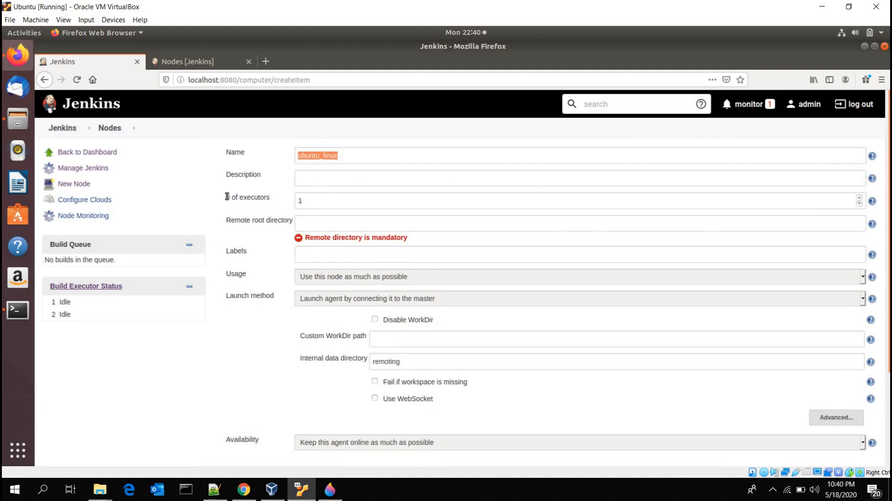
Step: Open the Jenkins dashboard in a separate tab, view the test pipeline, and return to the node form's number of executors
left_click_drag(226, 197, 267, 197)
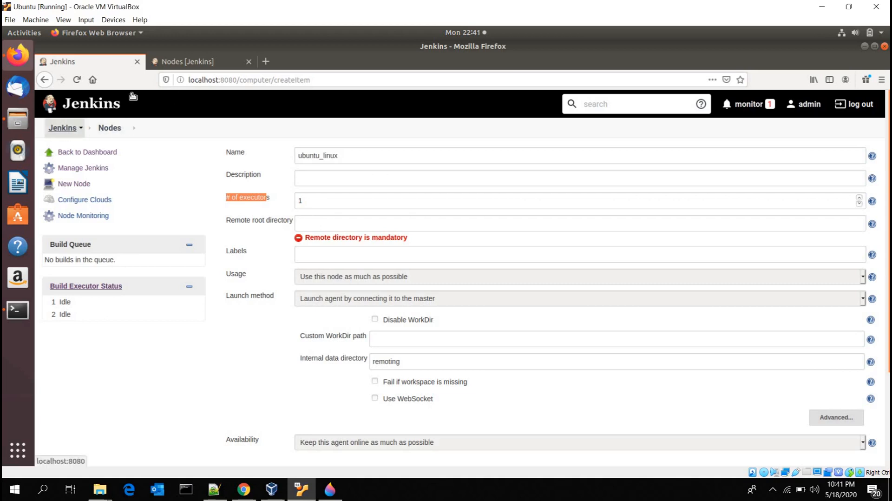
right_click(64, 132)
key("Return")
left_click(175, 61)
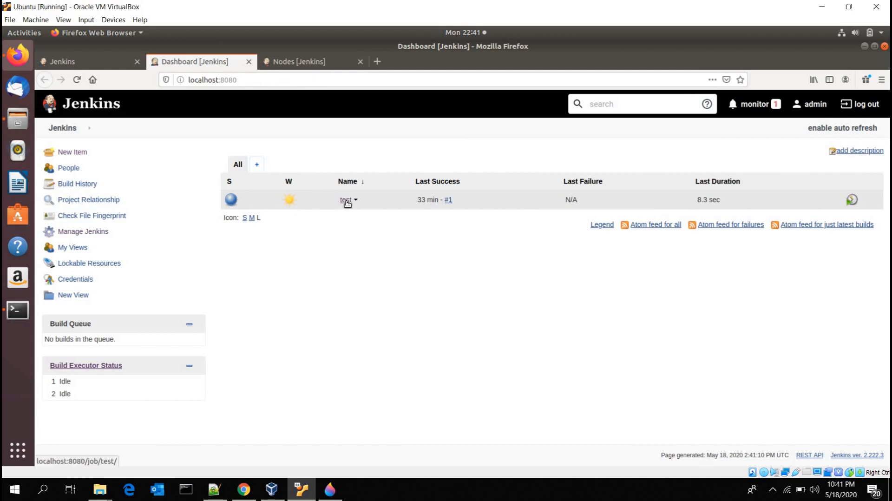
left_click(347, 200)
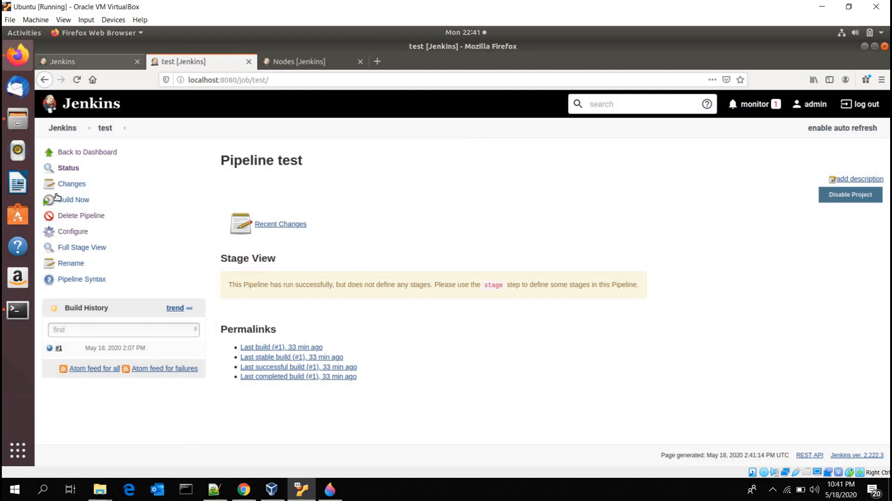
left_click(84, 61)
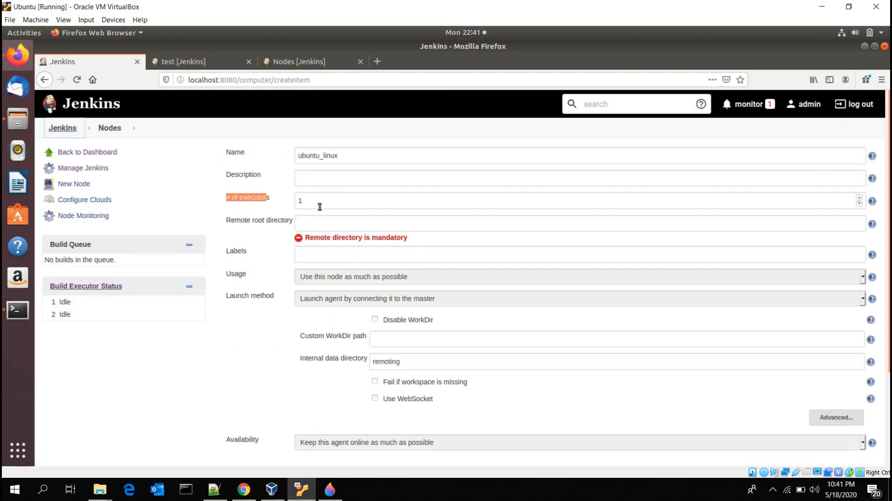
left_click(319, 201)
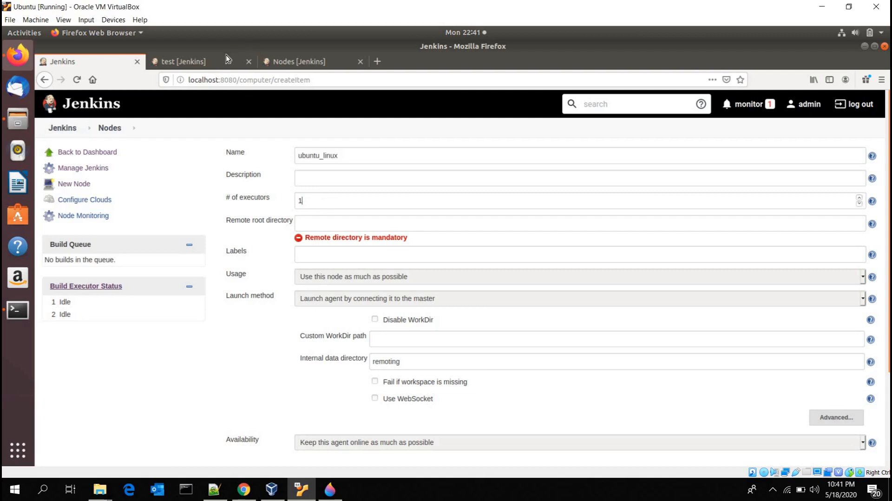
key("ctrl+Tab")
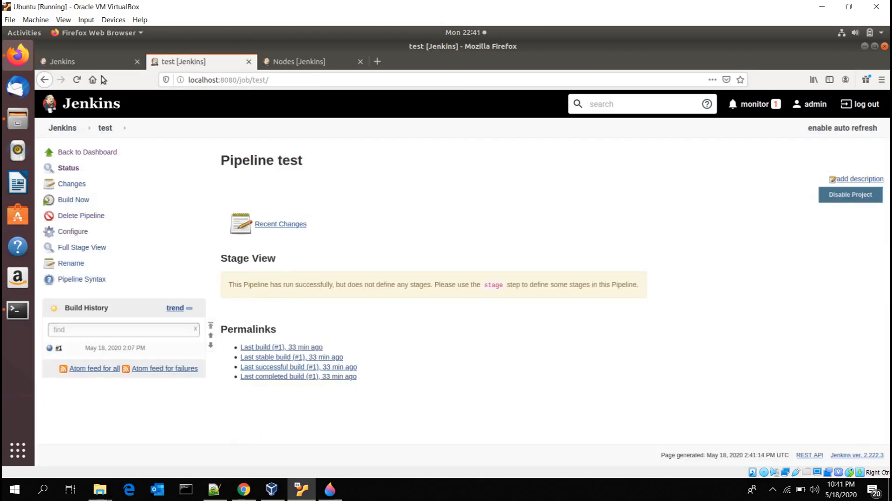
left_click(102, 64)
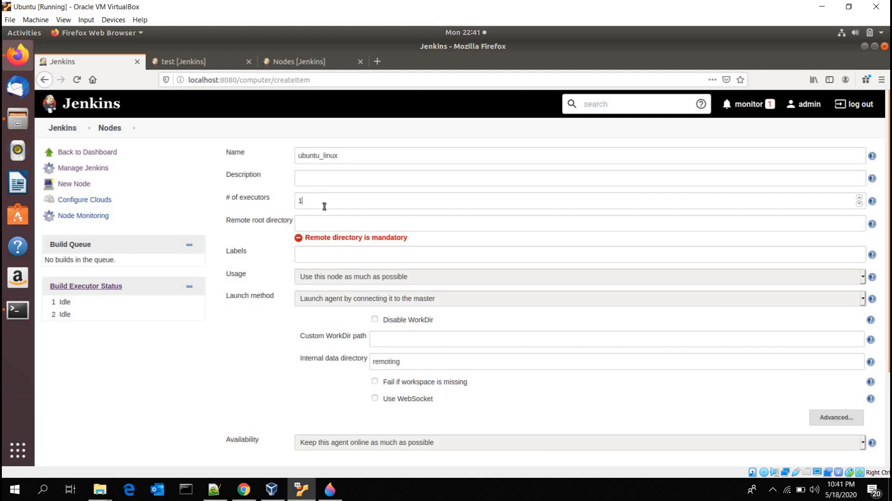
Step: In the Ubuntu terminal, change from the Docker folder into its jenkins directory and print the full working path
left_click(261, 204)
left_click(334, 225)
left_click(864, 46)
left_click(354, 293)
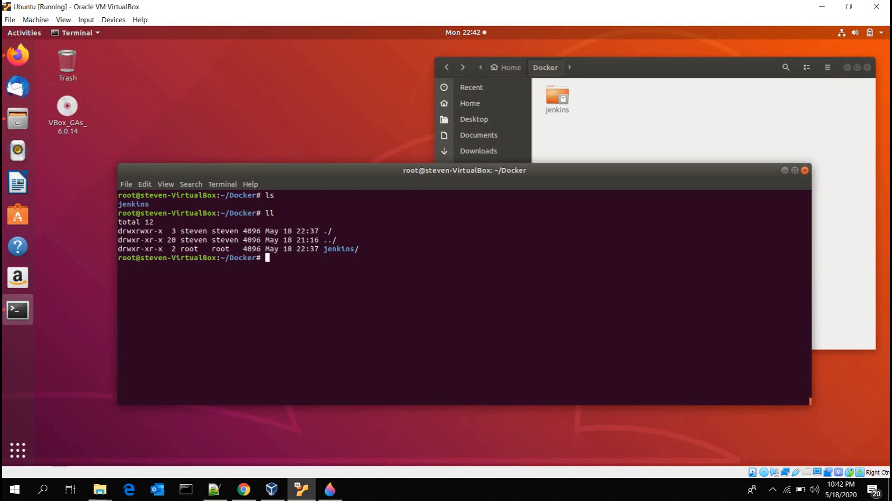
type("ls")
key("Return")
type("cd jenkins/")
key("Return")
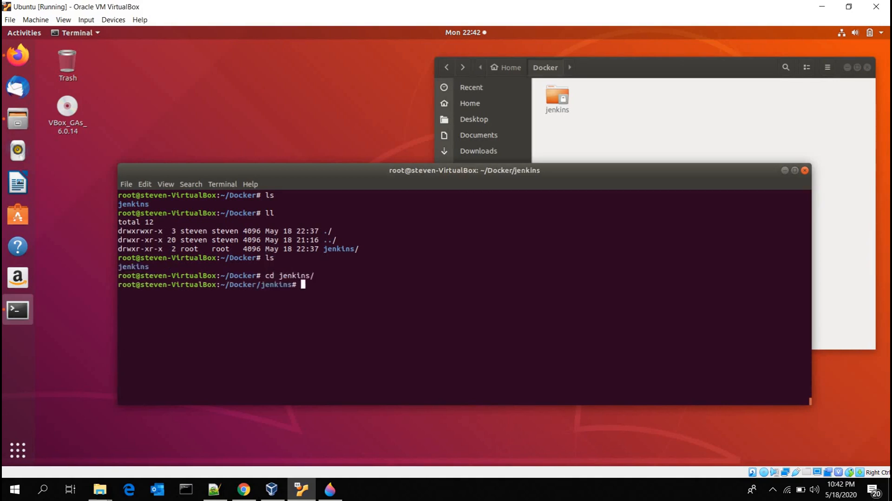
key("ctrl+l")
type("pwd")
key("Return")
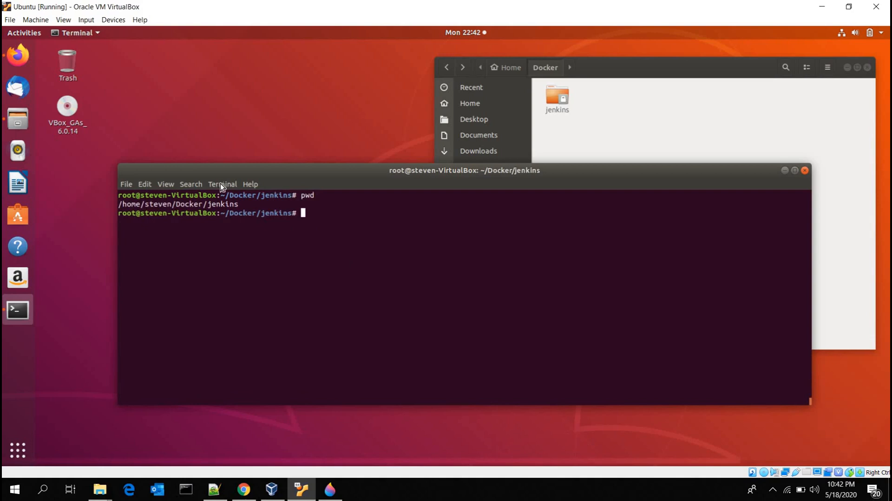
Step: Copy the printed path of the Docker/jenkins directory and paste it as the node's remote root directory
double_click(190, 204)
right_click(192, 208)
left_click(210, 213)
left_click(189, 201)
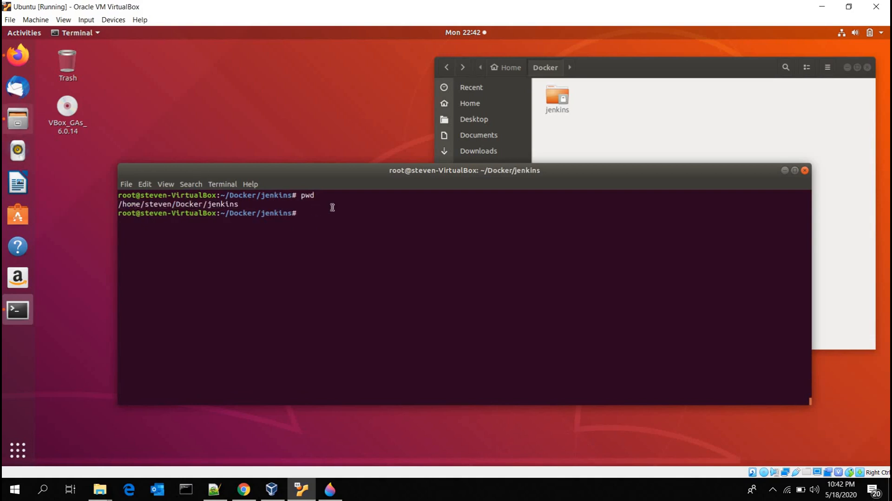
left_click(18, 119)
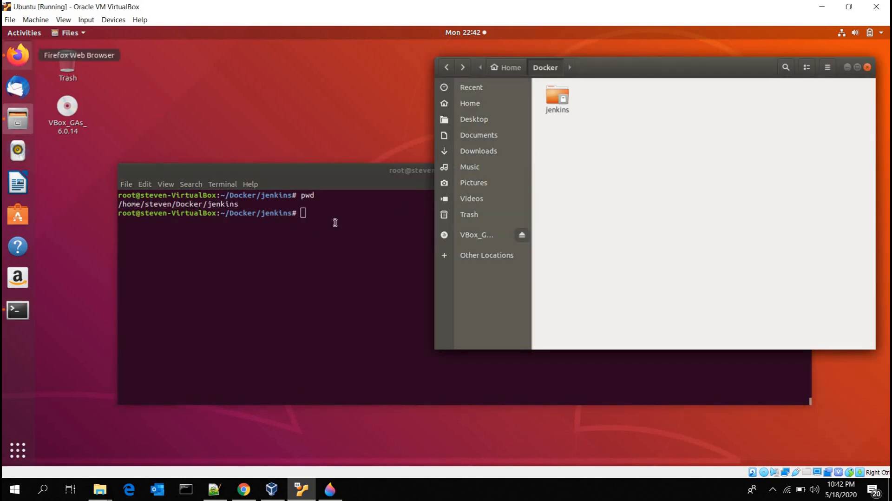
left_click(18, 56)
key("ctrl+v")
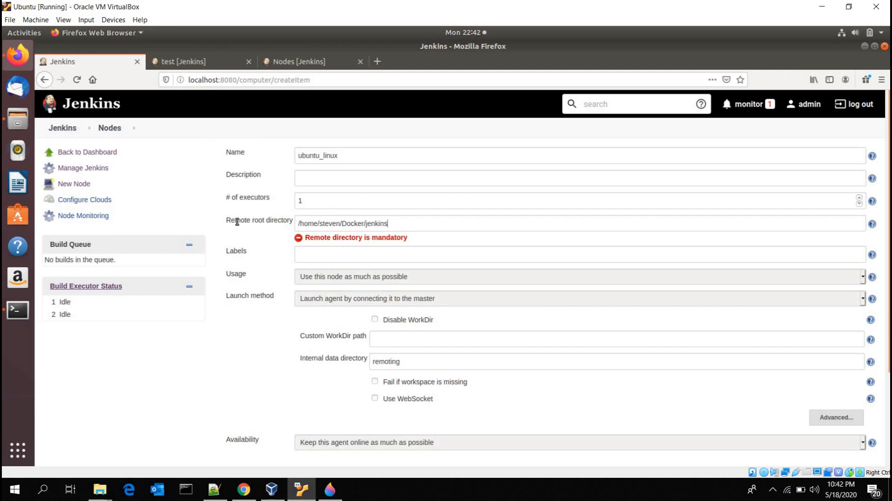
left_click_drag(227, 220, 289, 221)
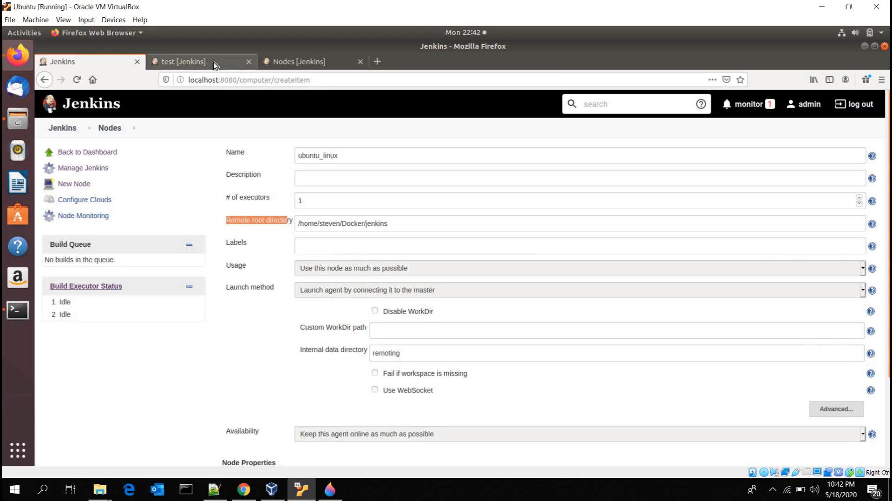
left_click(213, 62)
left_click(99, 63)
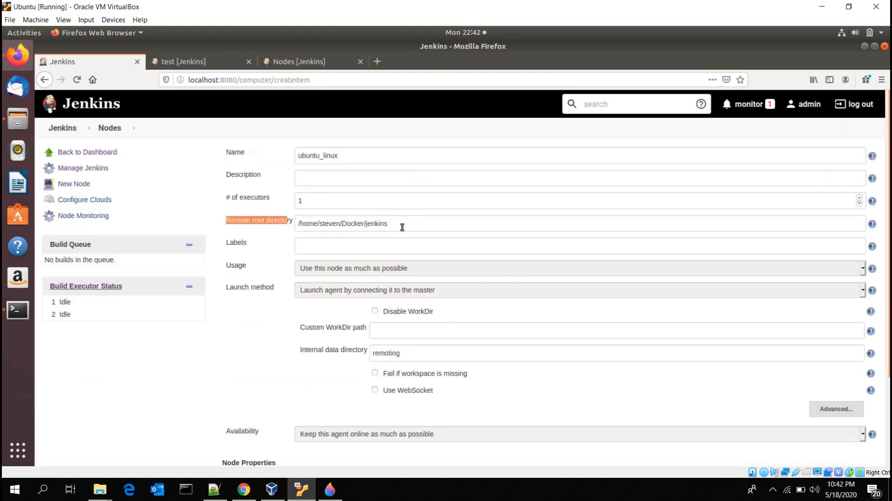
Step: Copy the node name and paste it as the label, so Labels reads ubuntu_linux
left_click(322, 246)
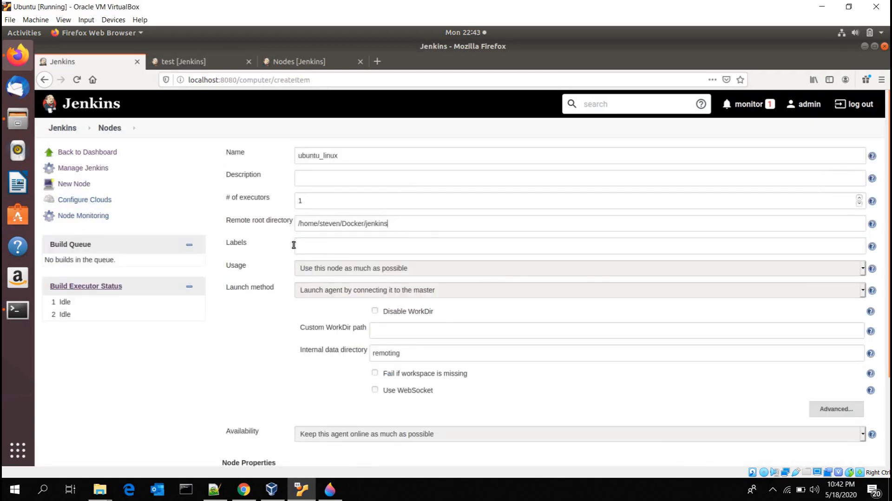
triple_click(277, 245)
left_click_drag(338, 151, 237, 156)
double_click(236, 155)
left_click_drag(342, 155, 243, 154)
left_click(314, 244)
key("ctrl+v")
Step: Set the node's launch method to Launch agents via SSH and activate the Host field
scroll(279, 220, "down", 2)
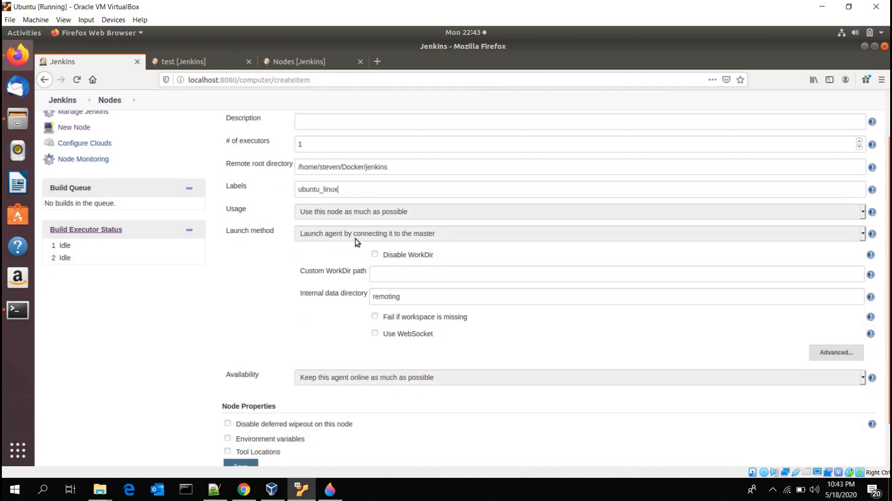
left_click(352, 236)
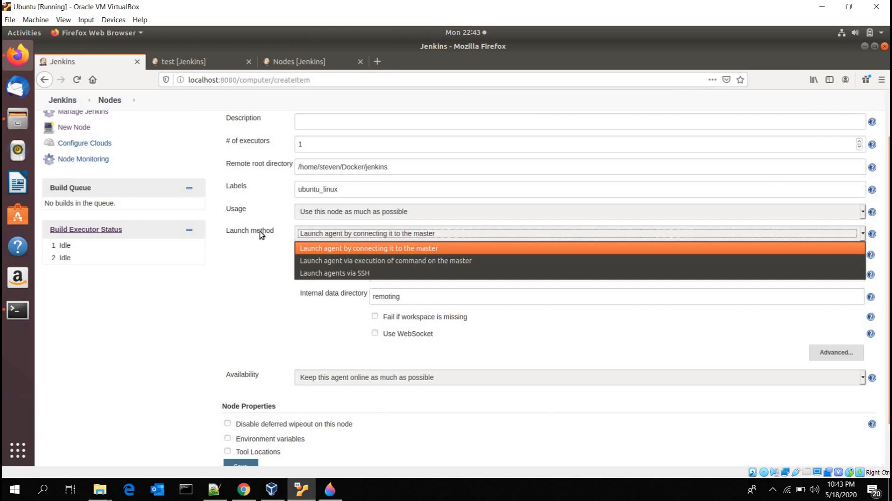
left_click(314, 274)
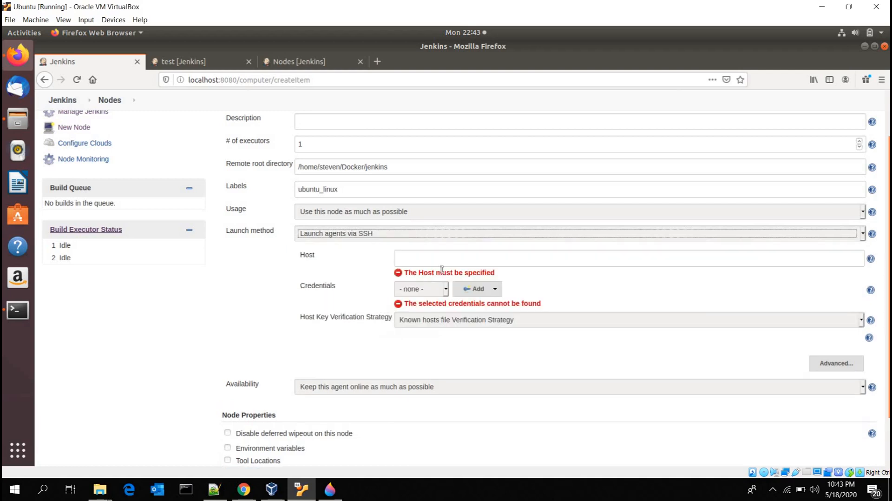
left_click(444, 259)
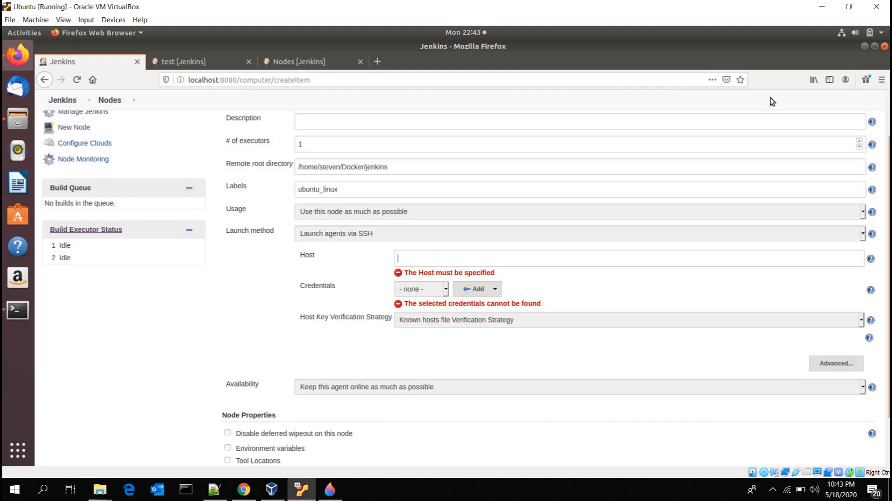
Step: Look up the enp0s3 interface's inet address with ifconfig in the terminal, select it, and clear the screen
left_click(865, 46)
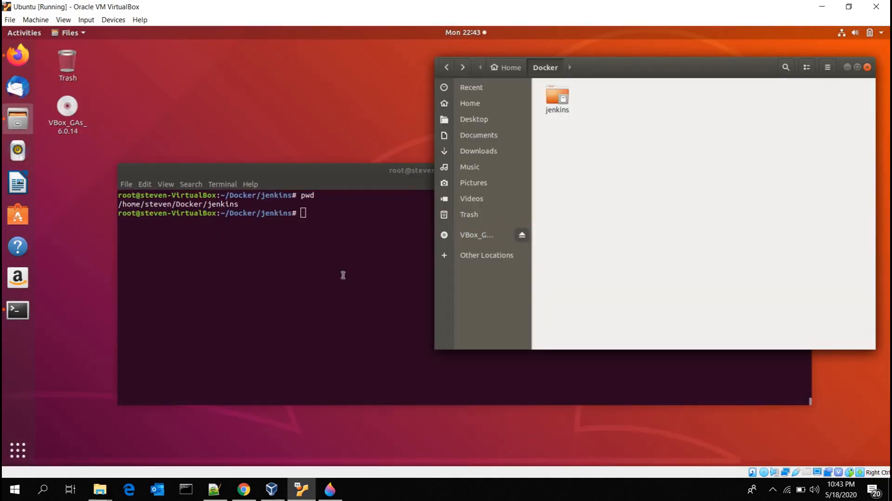
left_click(343, 275)
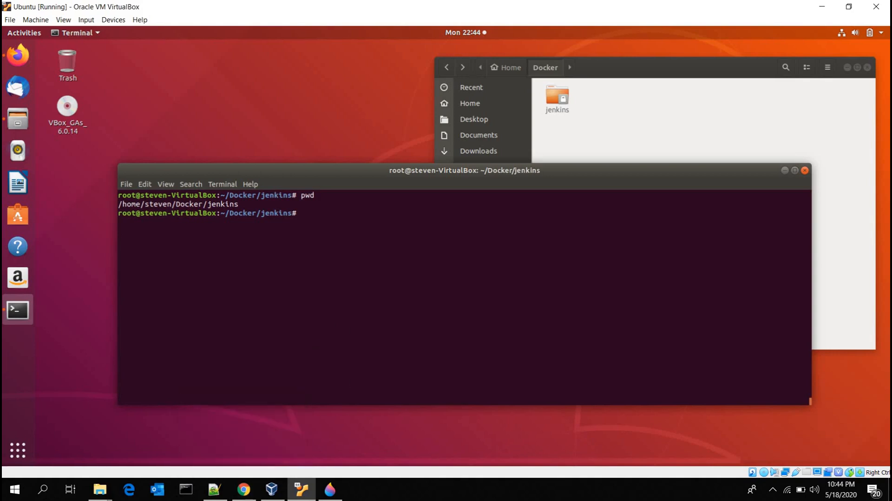
type("doc")
key("BackSpace")
key("BackSpace")
key("BackSpace")
type("ifconfig")
key("Return")
scroll(188, 265, "up", 1)
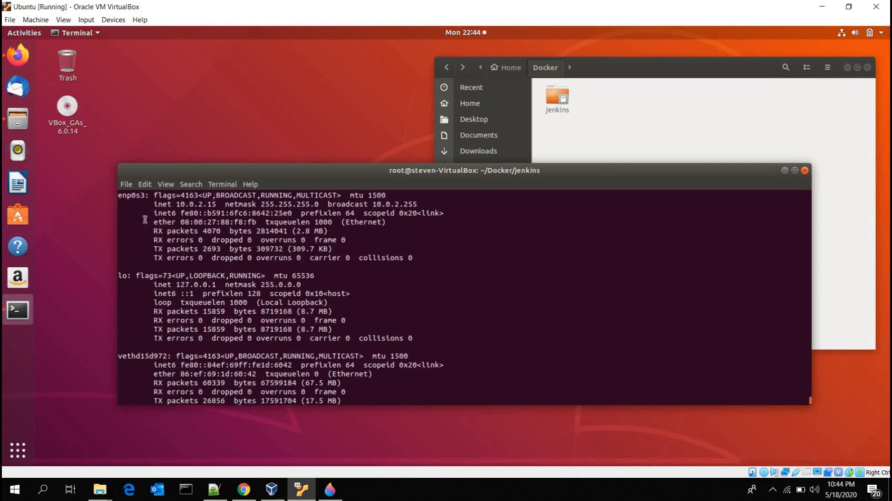
scroll(198, 225, "up", 1)
double_click(198, 231)
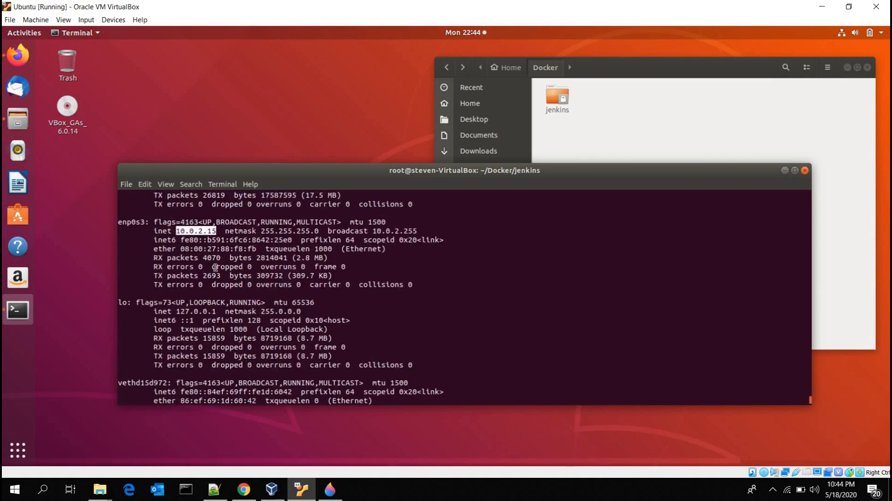
key("ctrl+l")
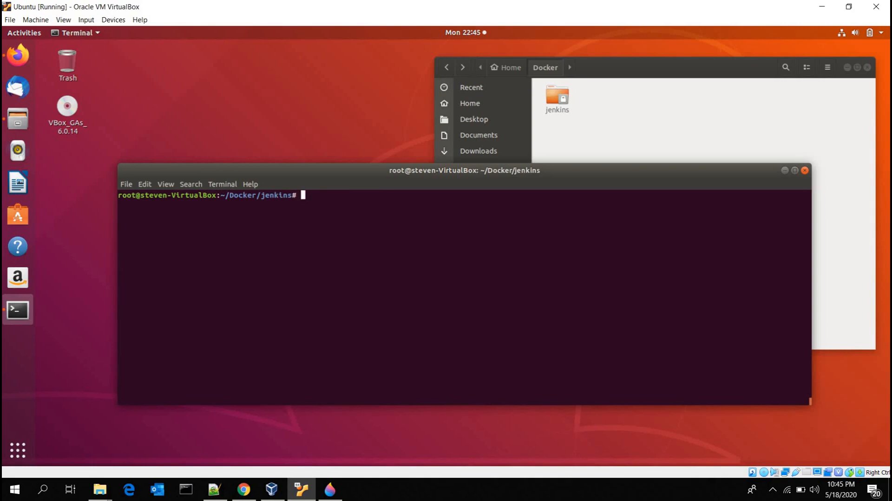
Step: List the running Docker containers in the terminal
type("docker ps")
key("Return")
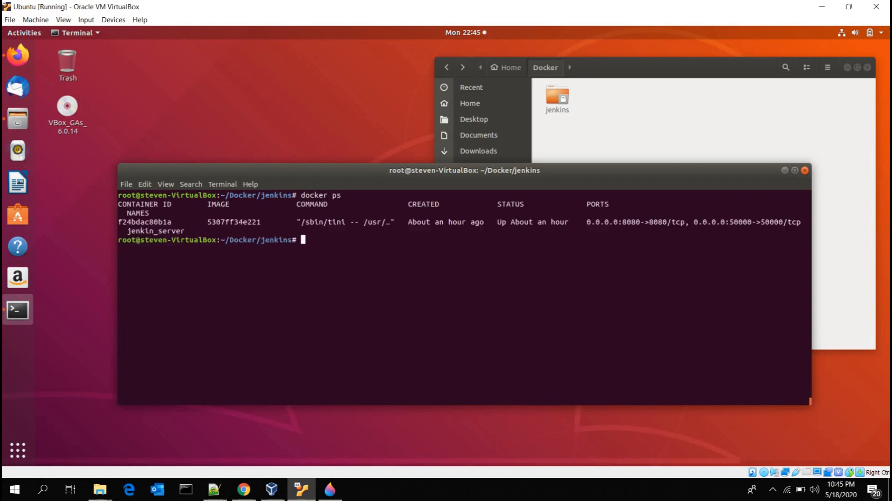
Step: Start an interactive /bin/bash shell in the jenkin_server container with docker exec -it and clear the screen
double_click(173, 231)
type("docker exec -it")
middle_click(467, 283)
type("/bin/")
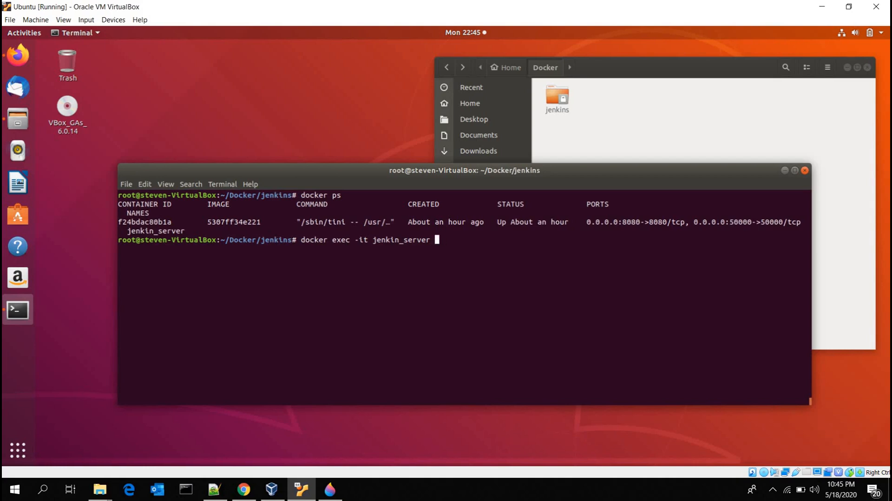
type("bash")
key("Return")
key("ctrl+l")
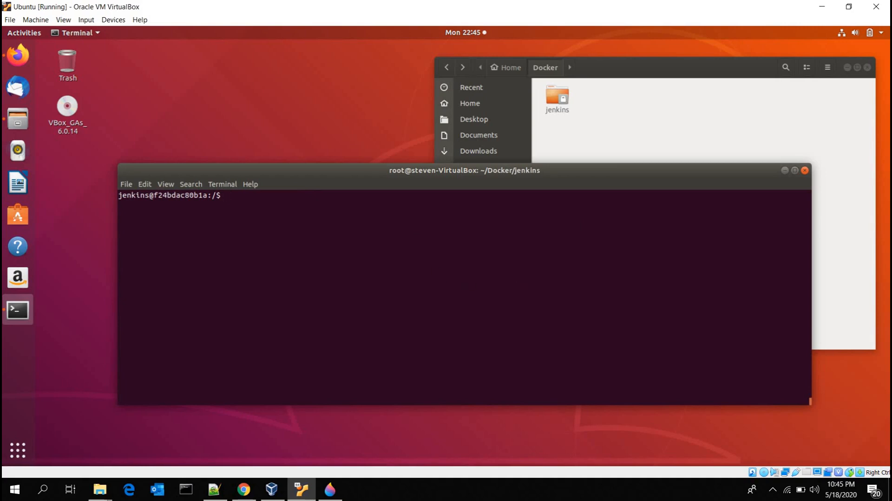
Step: Test an SSH login from the container to the host user at 10.0.2.15 with the account password, then log out and exit the container
type("ssh steven@10.0.2.15")
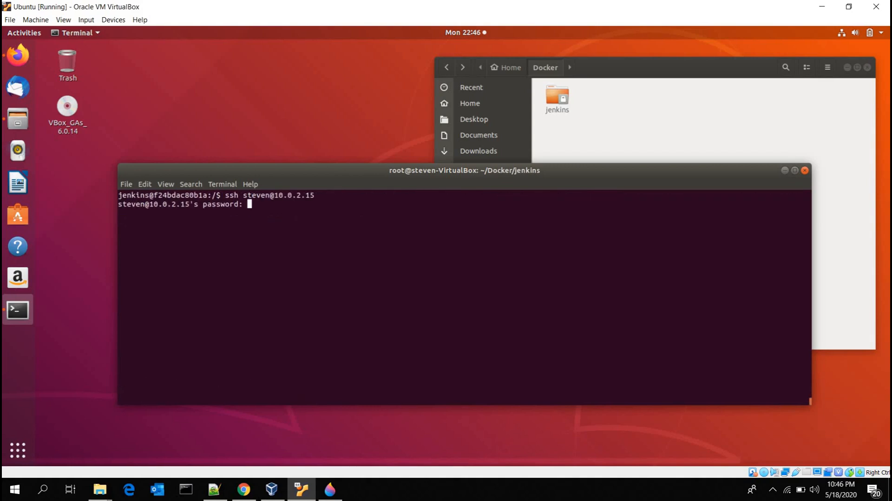
key("Return")
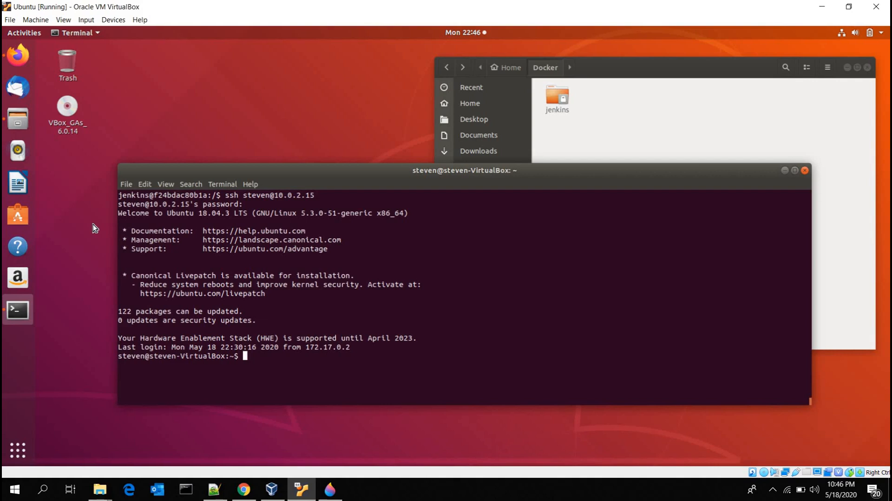
key("ctrl+d")
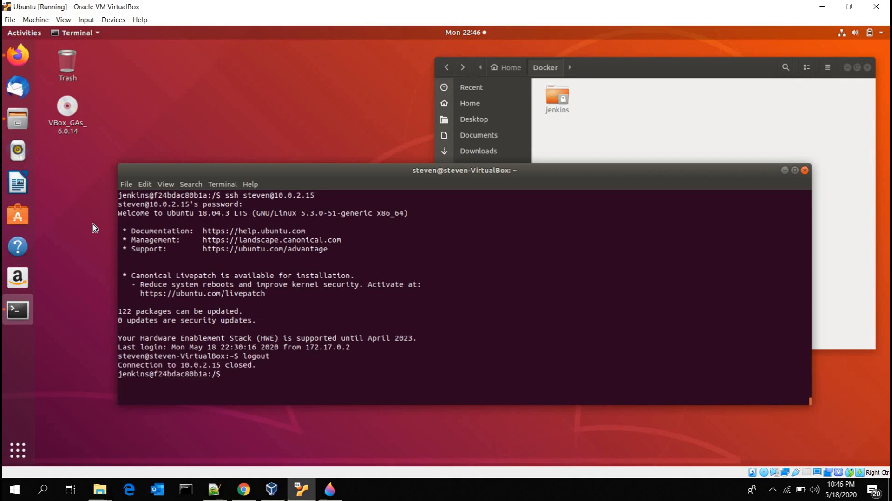
key("ctrl+d")
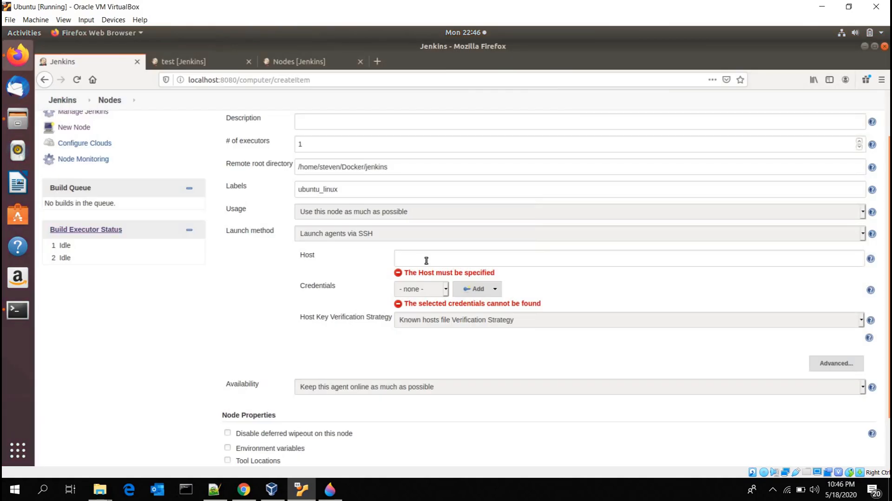
Step: Copy the address 10.0.2.15 from the terminal output and enter it as the node's Host in the Jenkins form
left_click(426, 261)
double_click(308, 256)
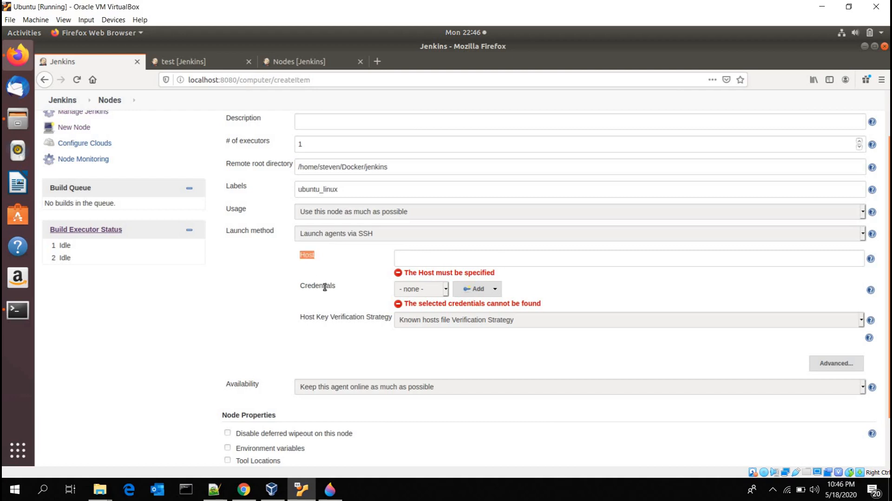
left_click(413, 261)
left_click(864, 46)
left_click(210, 367)
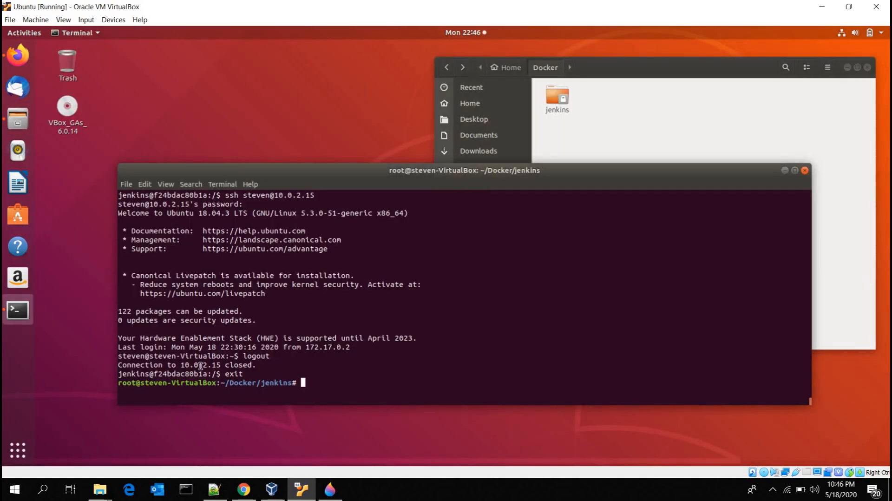
double_click(210, 367)
left_click(349, 254)
left_click(17, 119)
left_click(18, 56)
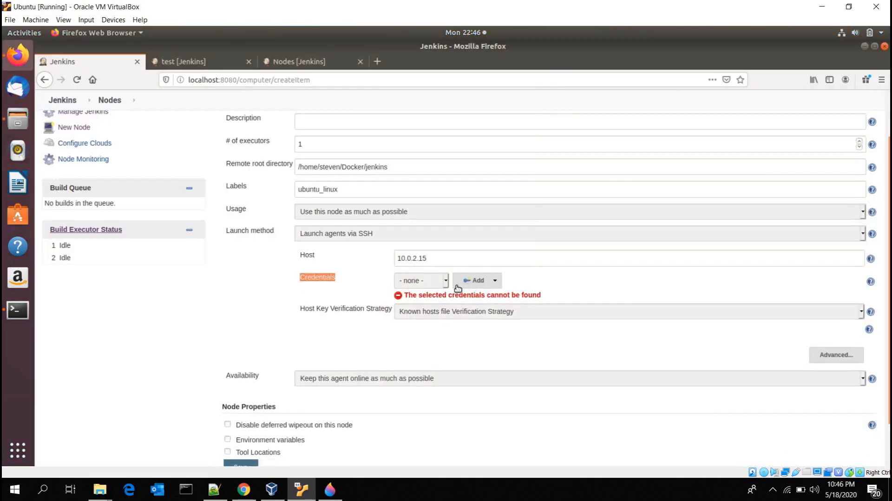
left_click(446, 280)
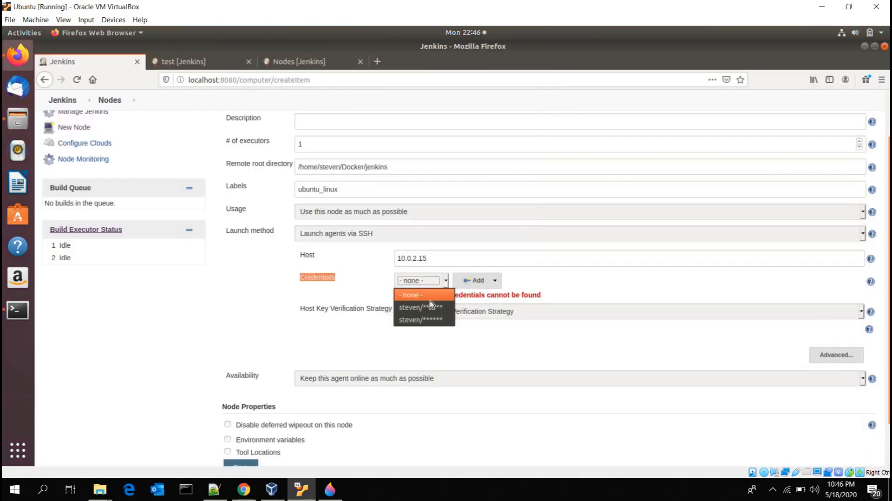
left_click(495, 282)
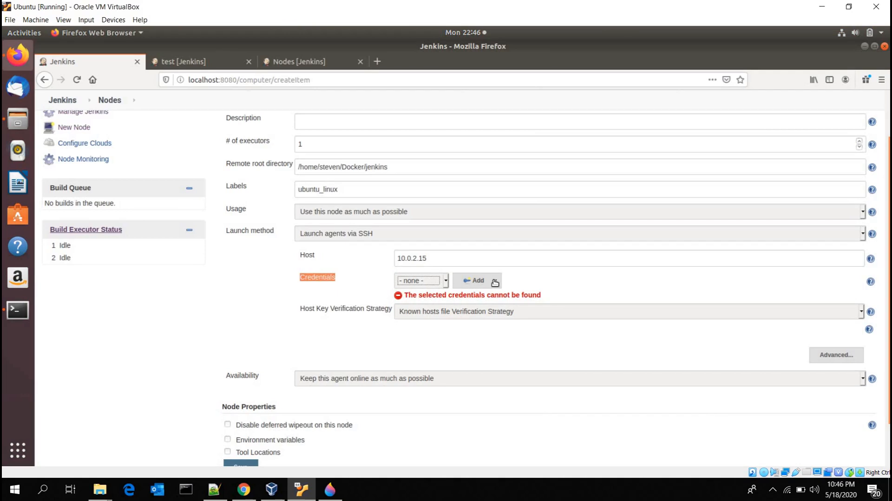
left_click(495, 282)
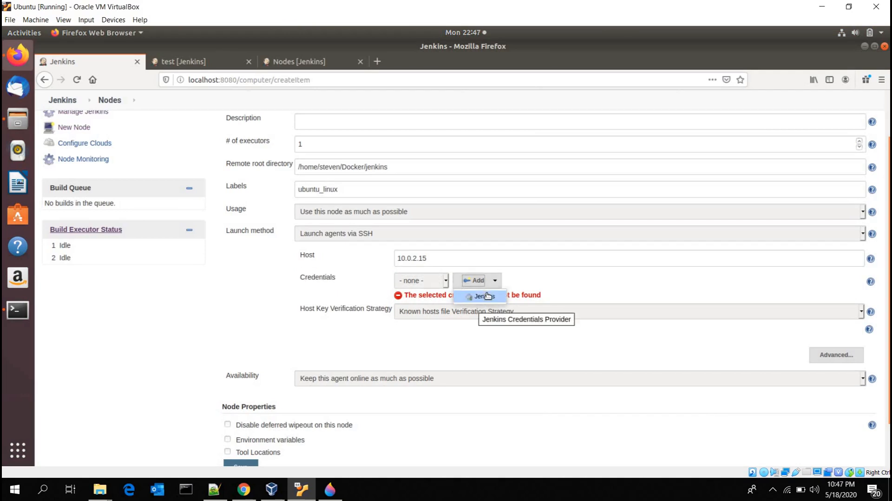
left_click(483, 296)
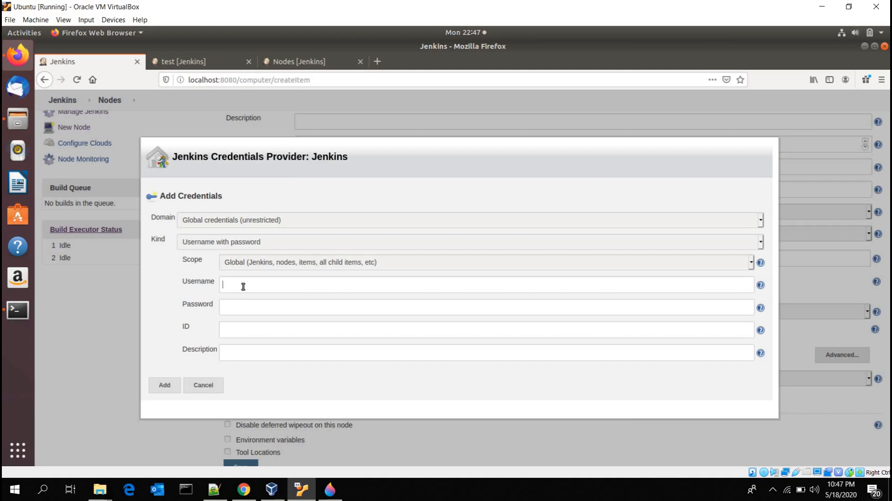
type("steve")
left_click(232, 299)
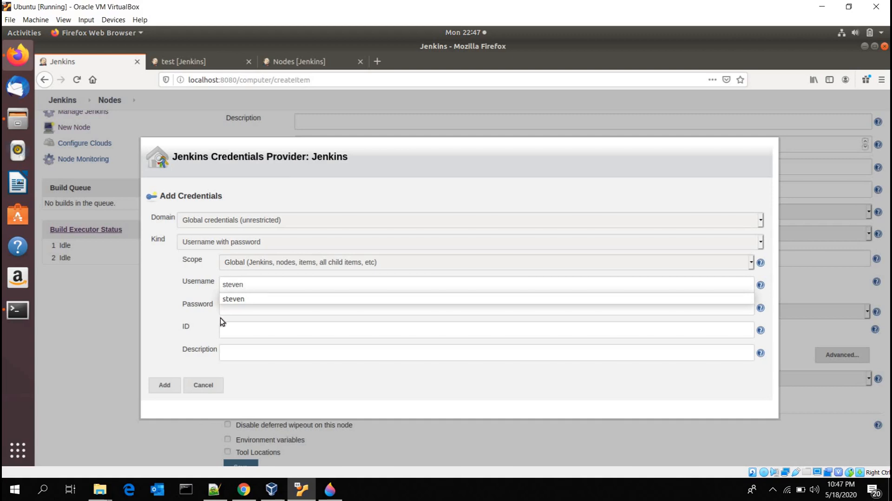
left_click(220, 311)
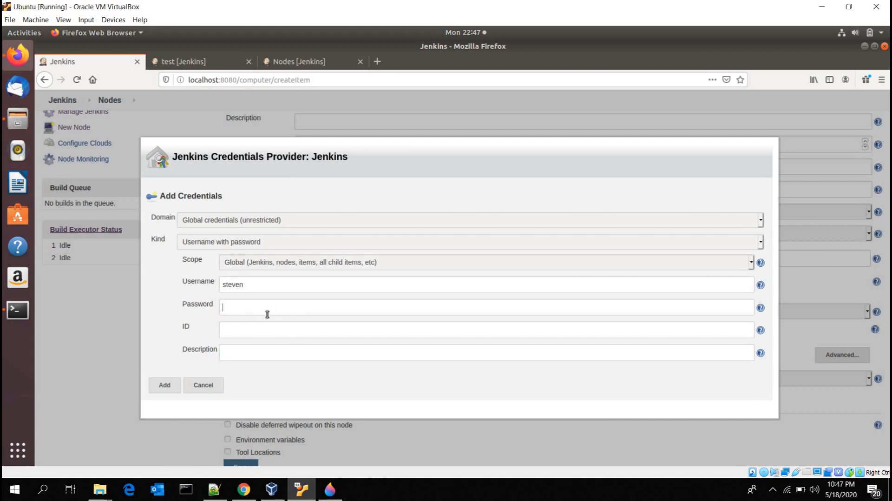
left_click(195, 385)
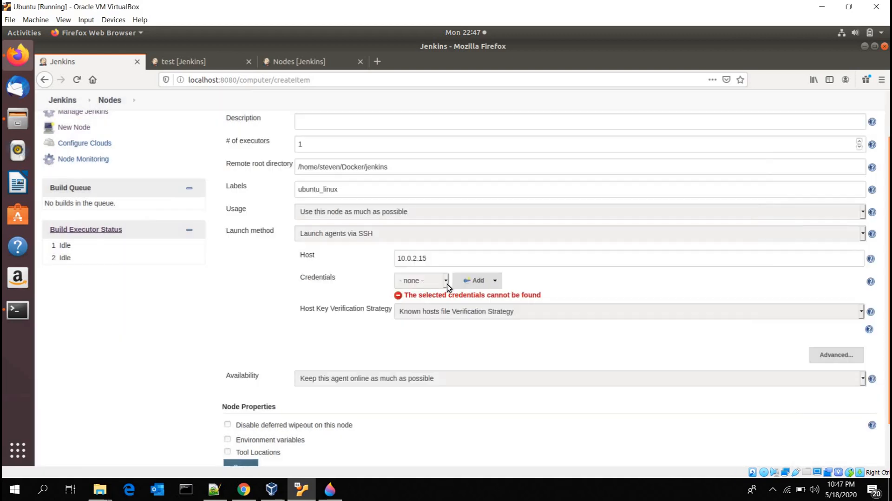
Step: Assign the first saved username-and-password credential to the node and set Host Key Verification Strategy to Manually trusted key Verification Strategy
left_click(423, 281)
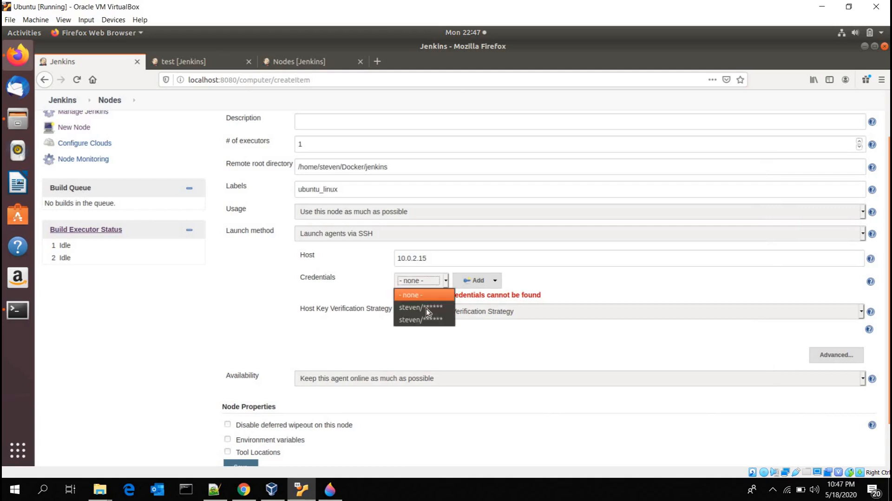
left_click(422, 308)
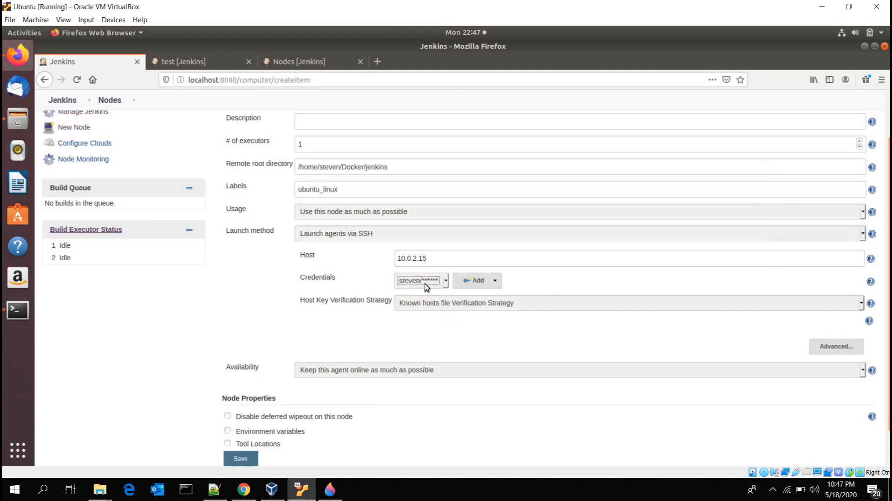
left_click(442, 303)
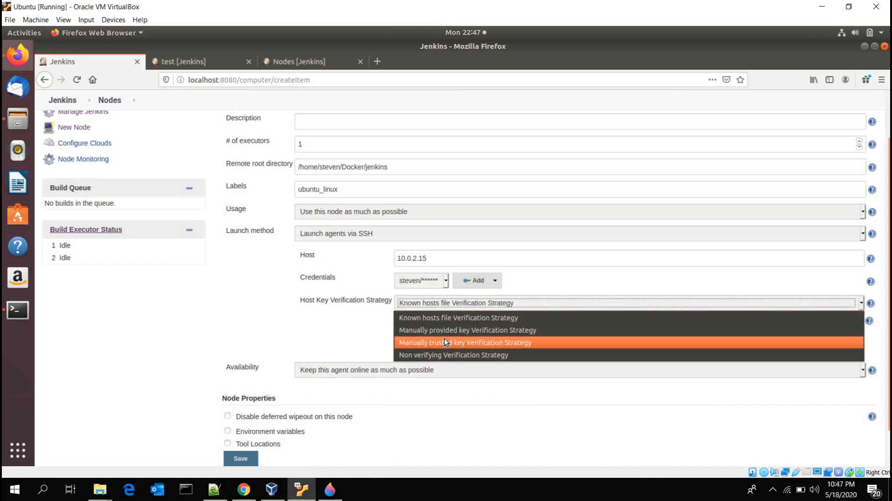
left_click(445, 343)
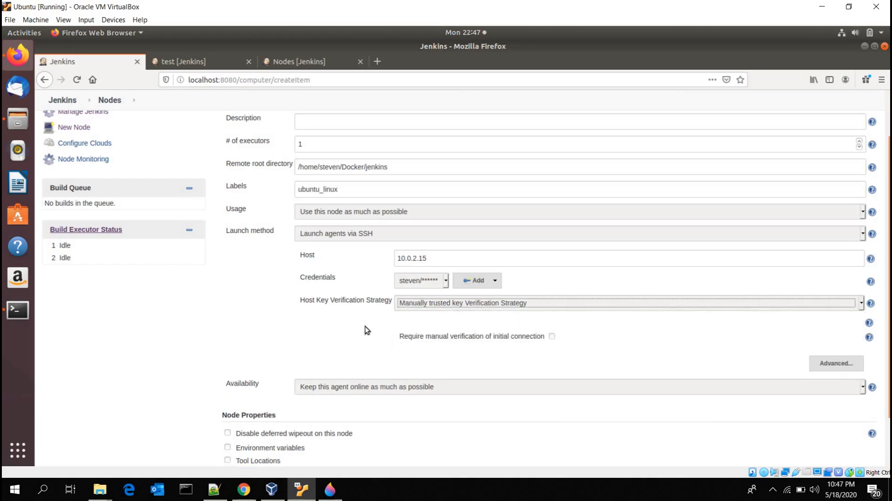
Step: Expand the advanced SSH launch settings and review the port, Java path, retry and timeout options
scroll(364, 328, "down", 3)
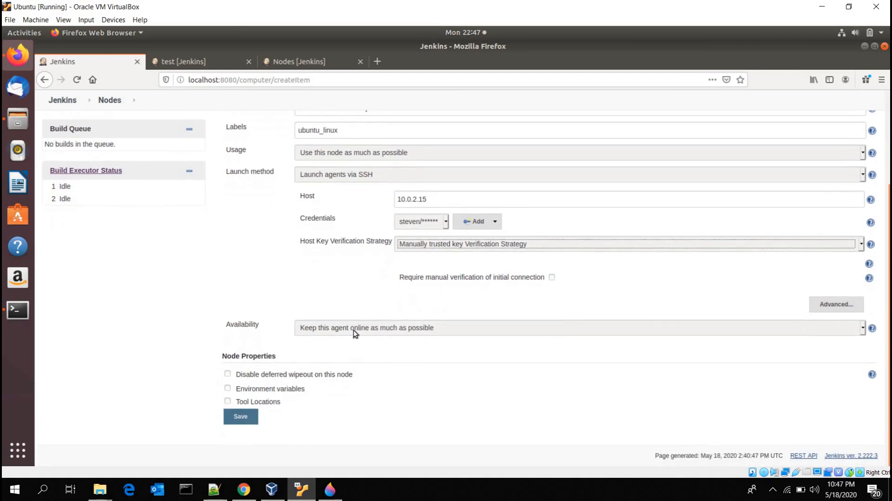
left_click(835, 305)
scroll(327, 262, "down", 5)
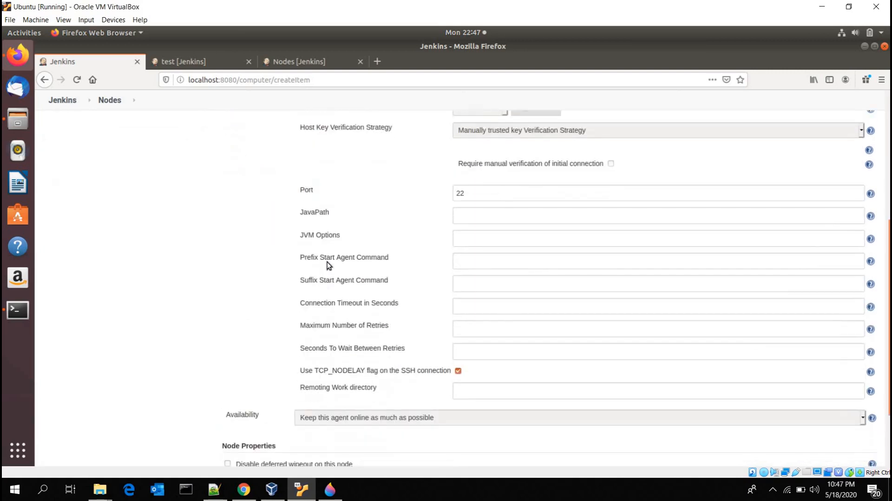
scroll(327, 261, "up", 3)
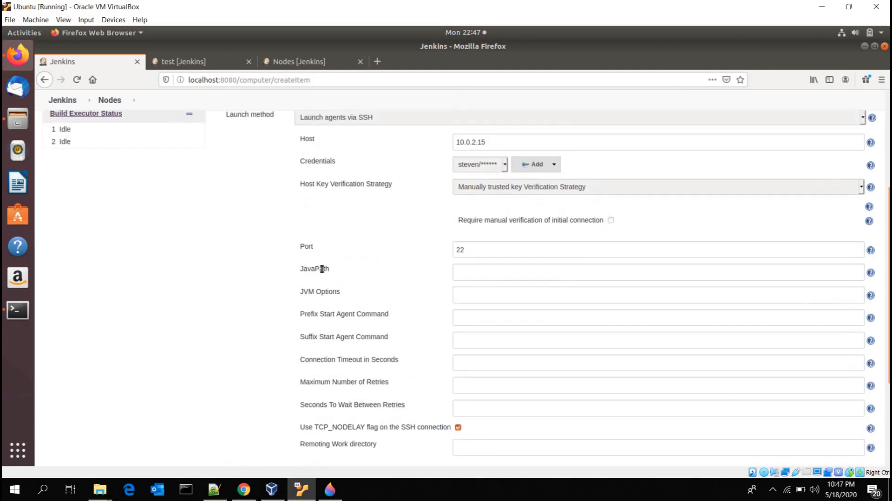
scroll(320, 274, "down", 7)
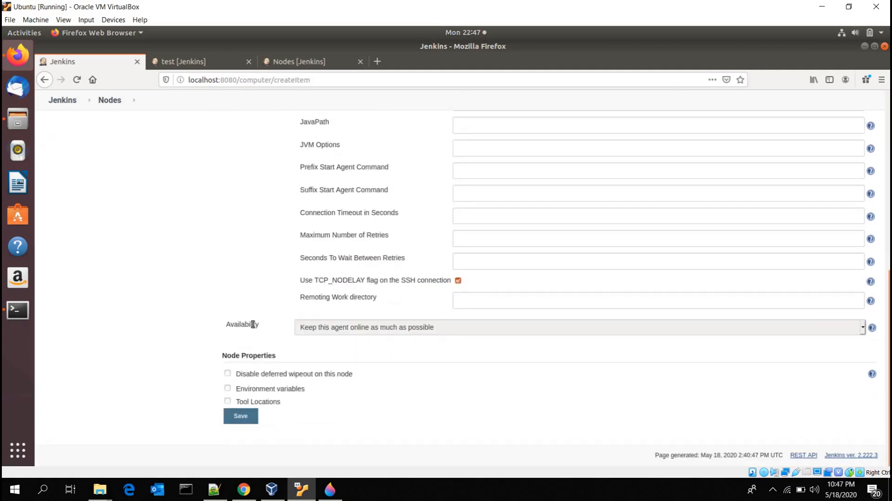
Step: Keep Availability at Keep this agent online as much as possible and save the node
double_click(242, 325)
left_click(337, 327)
left_click(336, 327)
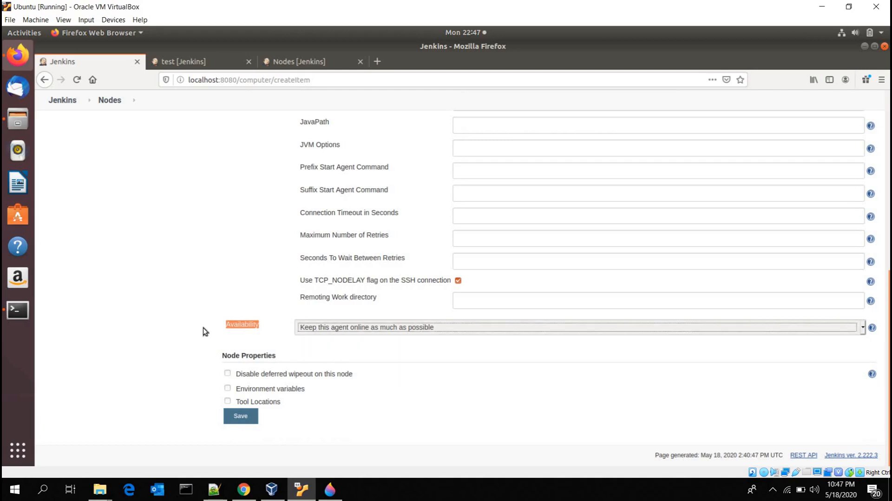
left_click(249, 416)
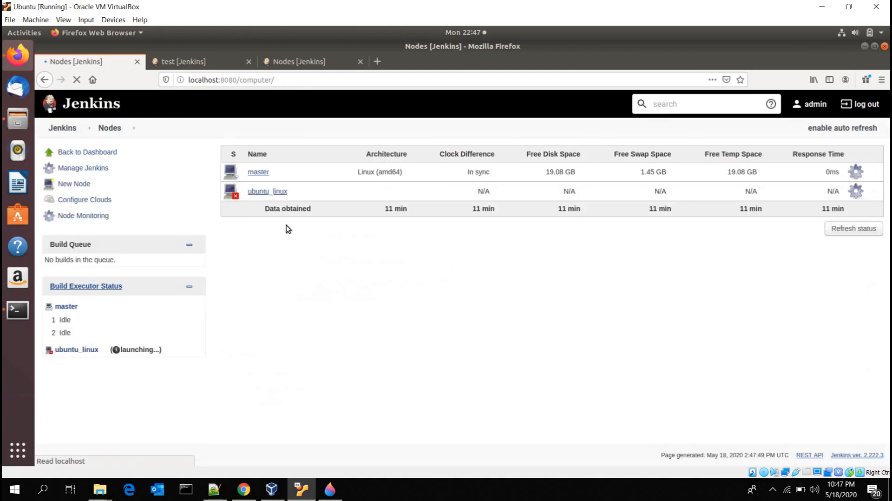
Step: Open the ubuntu_linux node's log and examine its SSH host key entries and the exception details at the end
left_click(262, 192)
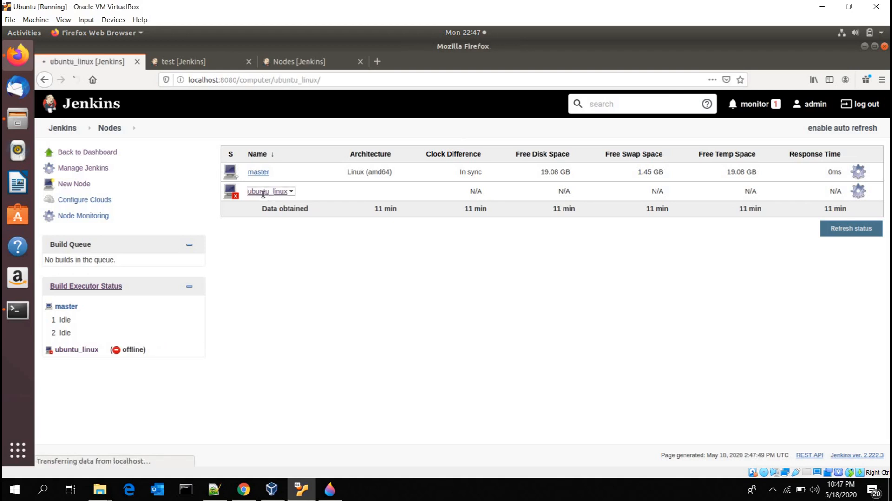
left_click(258, 214)
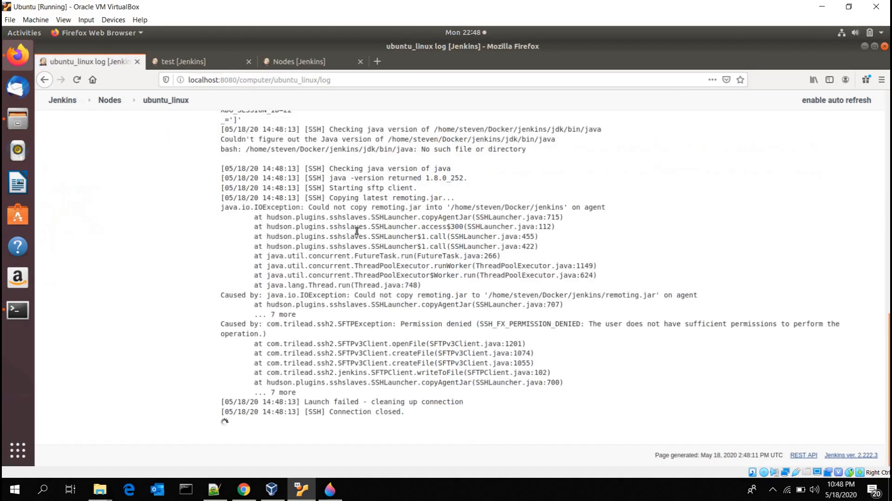
scroll(359, 234, "up", 10)
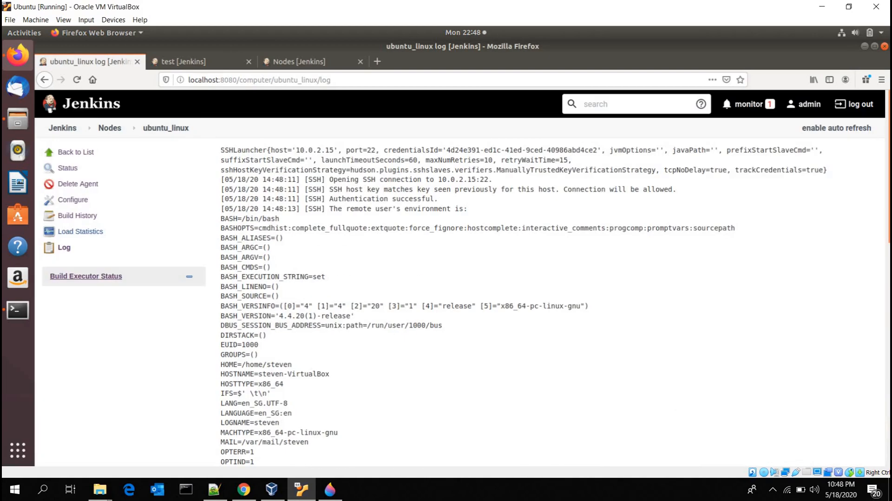
left_click_drag(329, 189, 613, 189)
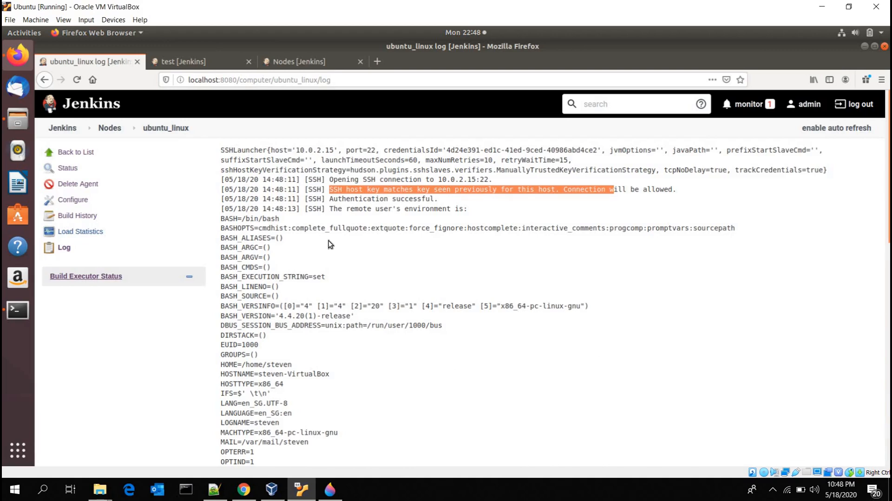
scroll(325, 247, "down", 15)
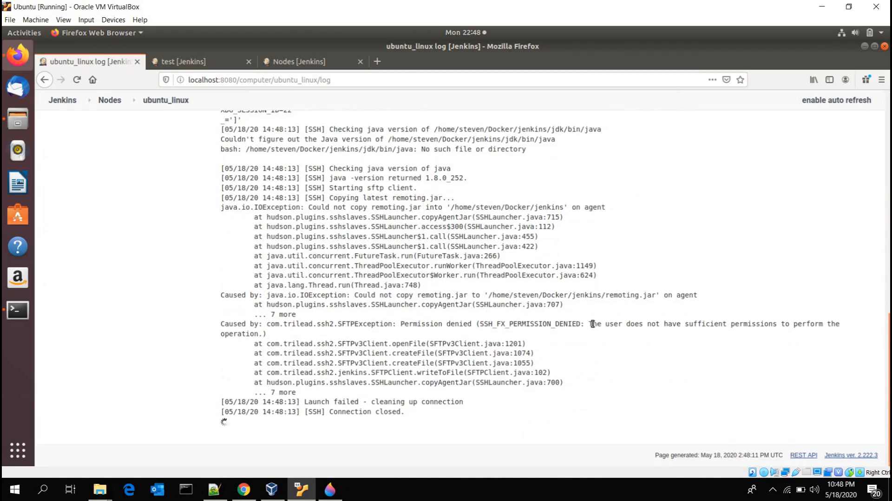
left_click_drag(590, 323, 673, 324)
left_click_drag(576, 343, 572, 344)
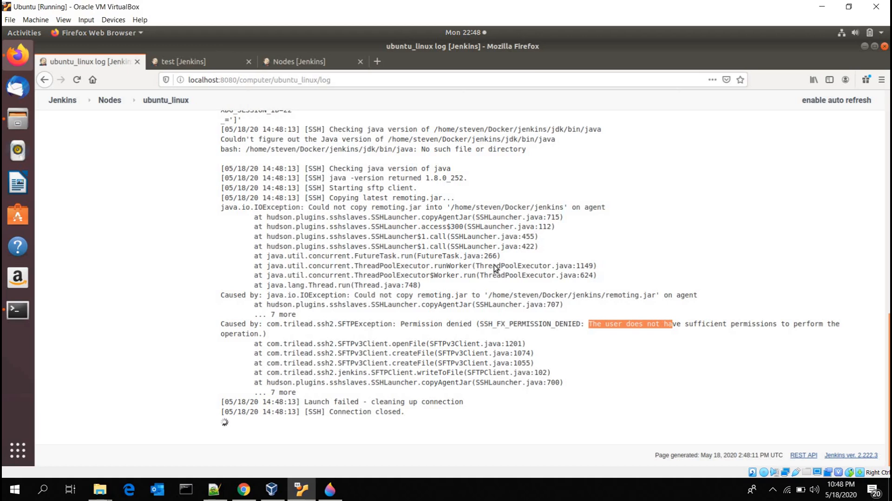
left_click(433, 163)
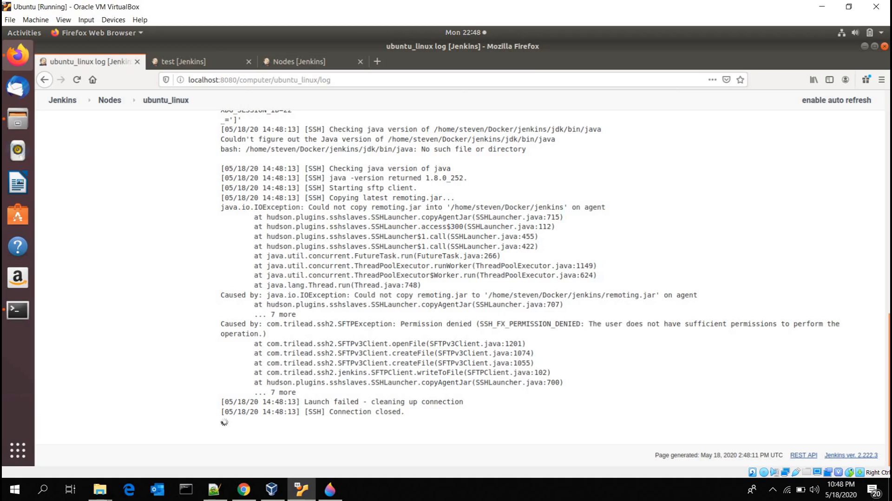
Step: Switch to the terminal, check the jenkins directory's contents, move up to the Docker directory and list it in long format
left_click(864, 47)
left_click(298, 303)
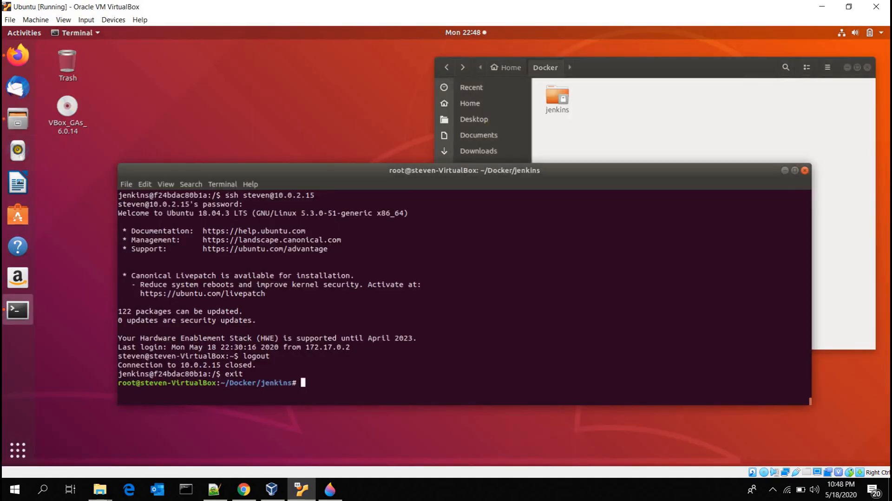
key("ctrl+l")
type("ls")
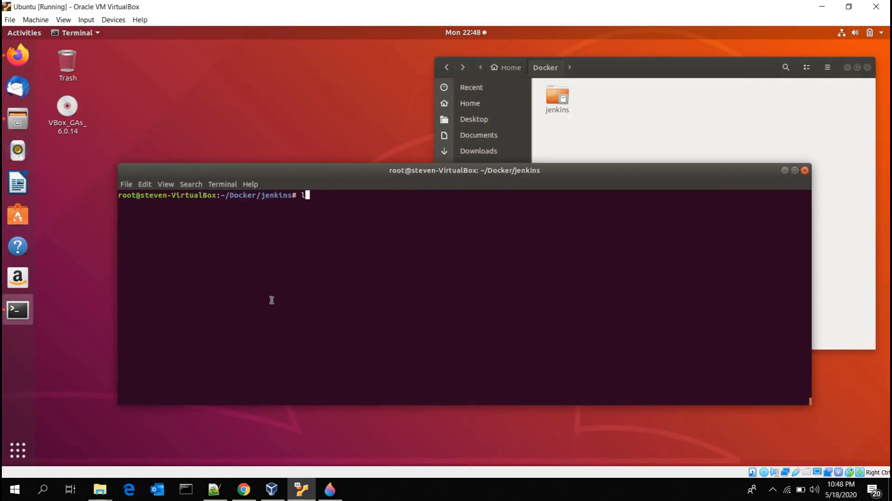
key("Return")
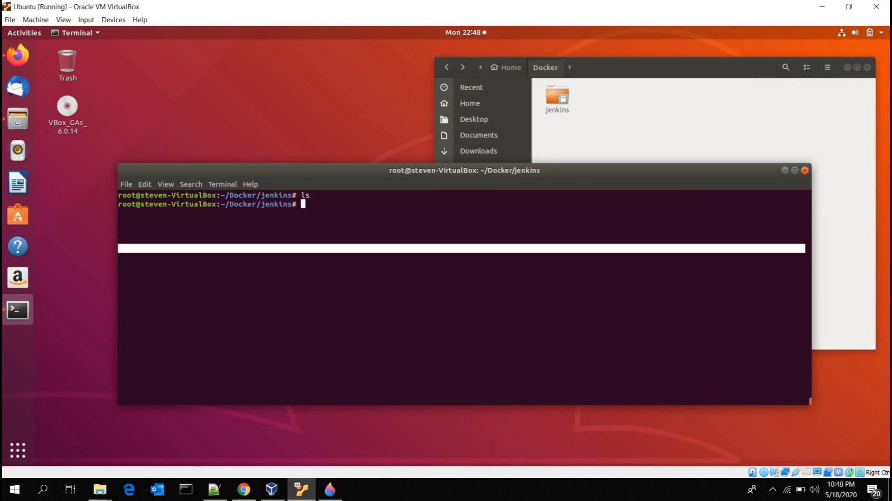
type("cd ..")
key("Return")
type("ll")
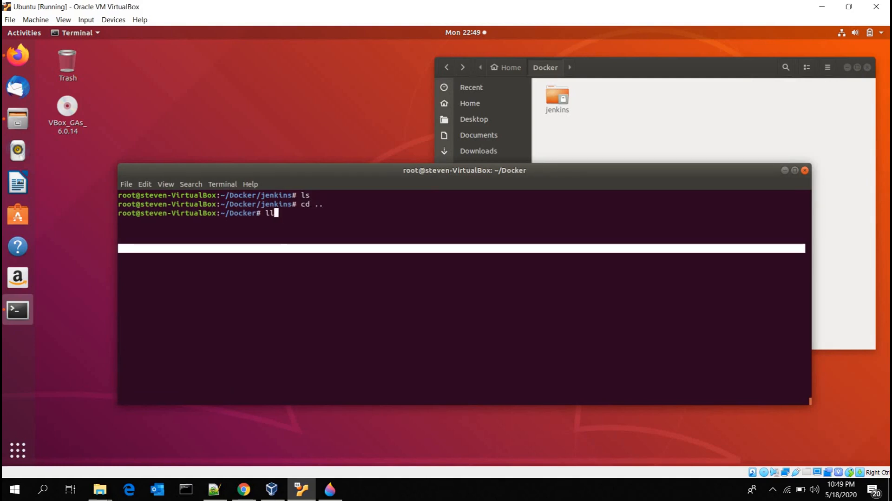
key("Return")
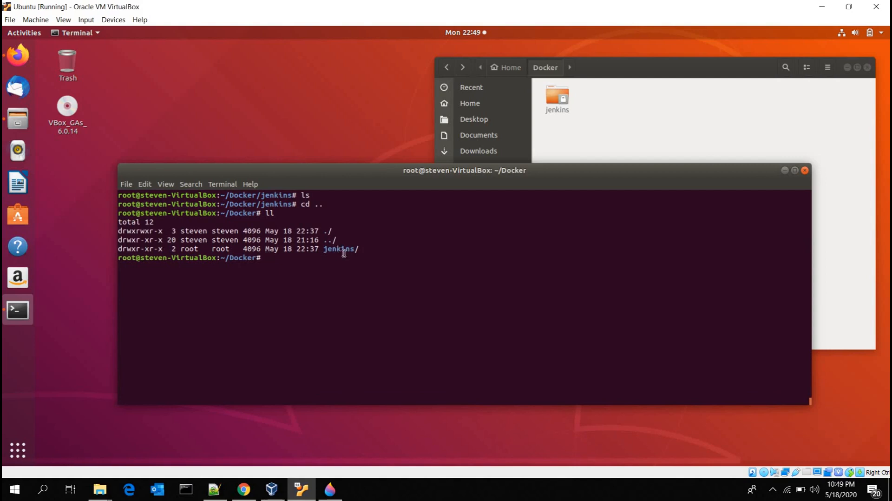
Step: Examine the permission flags and owner of the jenkins directory in the listing
double_click(331, 249)
left_click_drag(119, 249, 149, 249)
left_click(160, 249)
left_click(325, 299)
double_click(339, 248)
double_click(189, 249)
left_click_drag(118, 259, 137, 258)
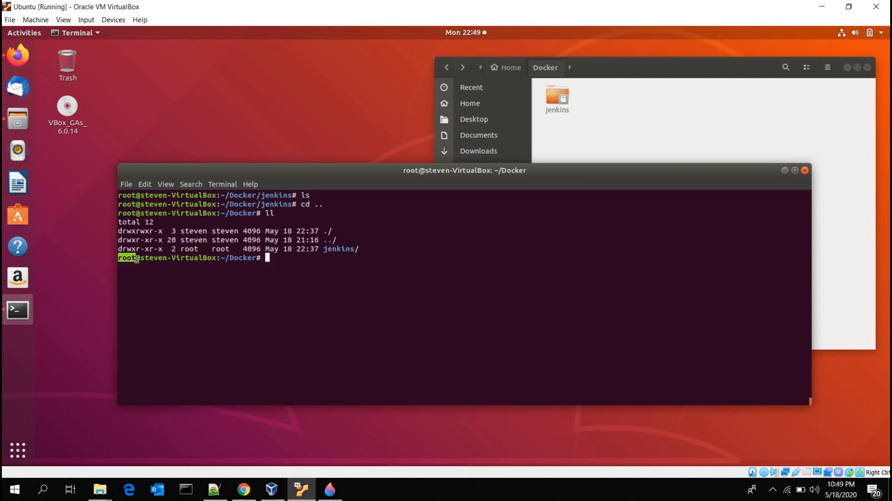
left_click(271, 286)
Step: Grant full permissions on the jenkins directory with chmod 777 and check its flags in a new long listing
type("chmod 777")
type("jenkins")
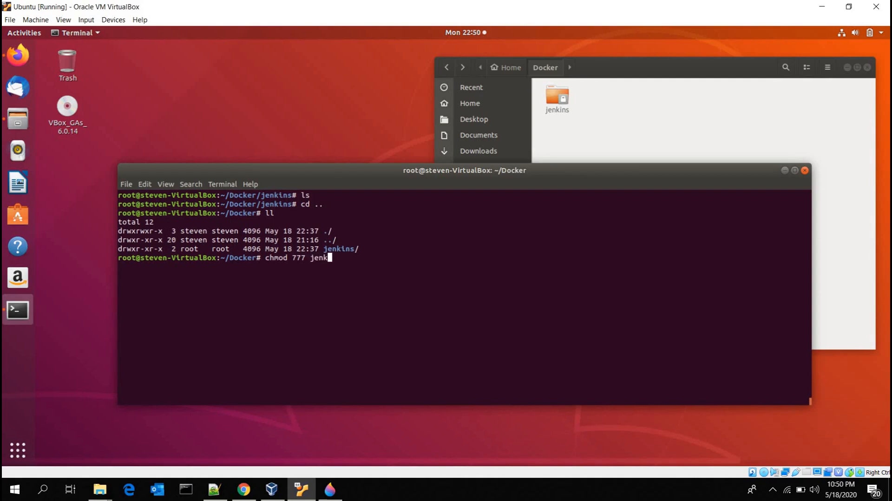
key("Return")
type("ll")
key("Return")
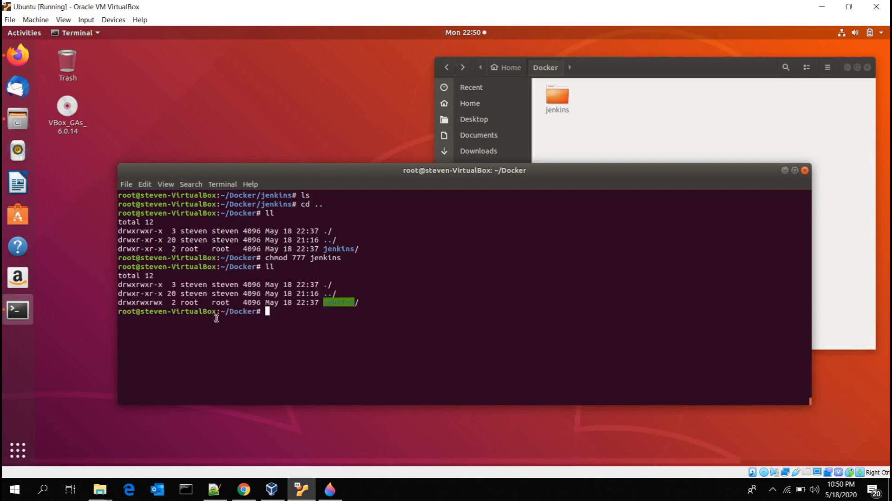
double_click(162, 303)
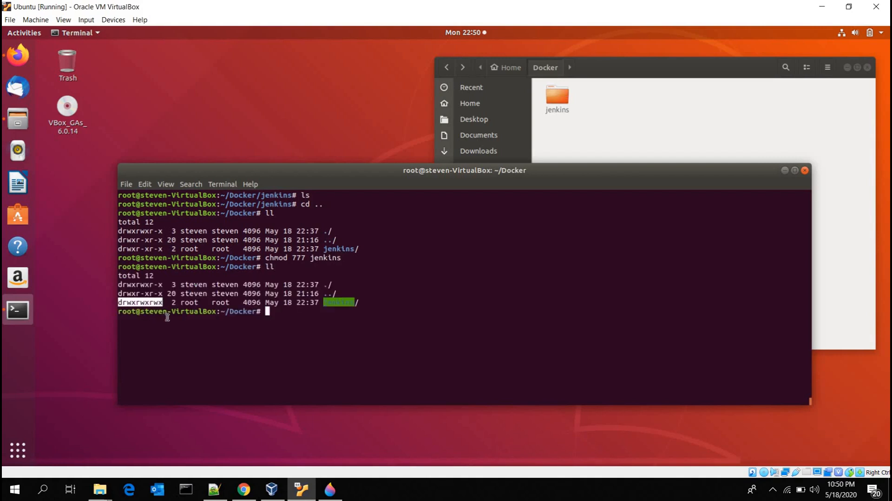
left_click(313, 323)
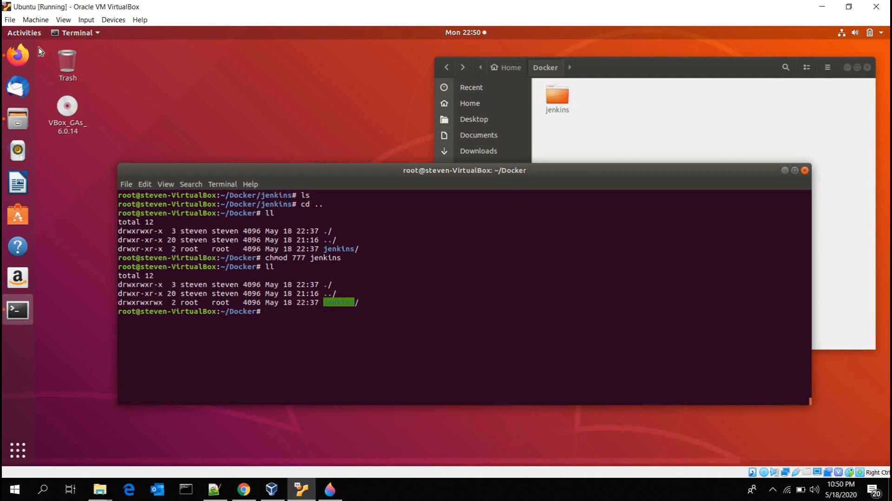
Step: Switch to Firefox, launch the ubuntu_linux agent again from its node page and examine the launch log
left_click(21, 58)
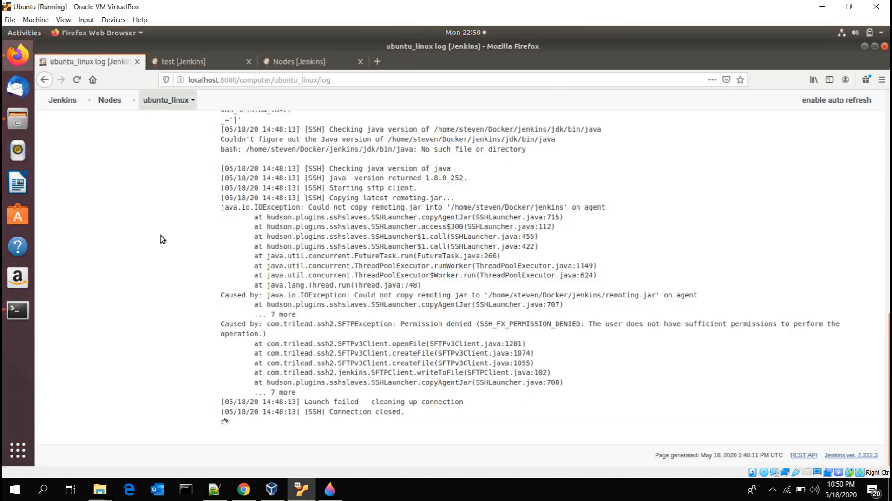
scroll(153, 200, "up", 15)
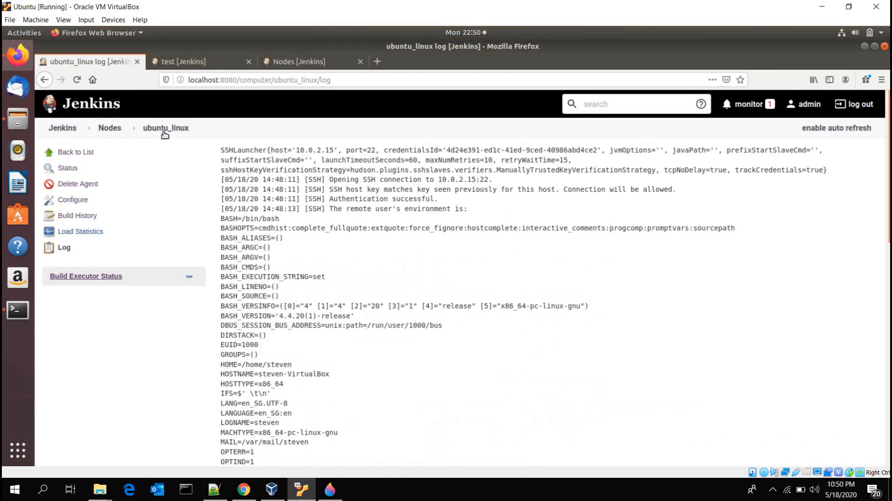
left_click(166, 129)
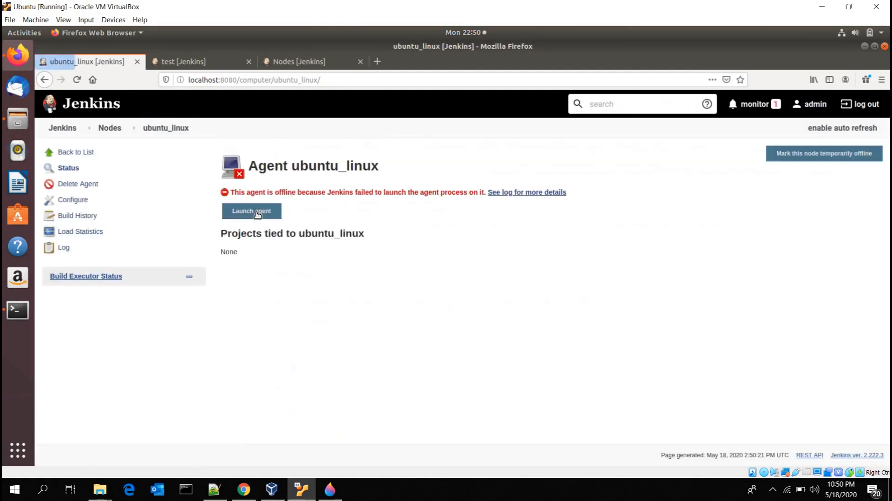
left_click(257, 215)
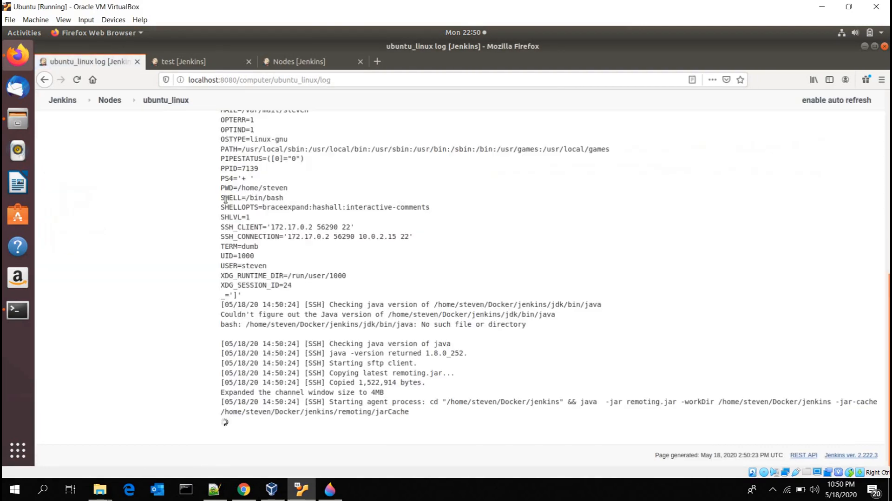
triple_click(301, 295)
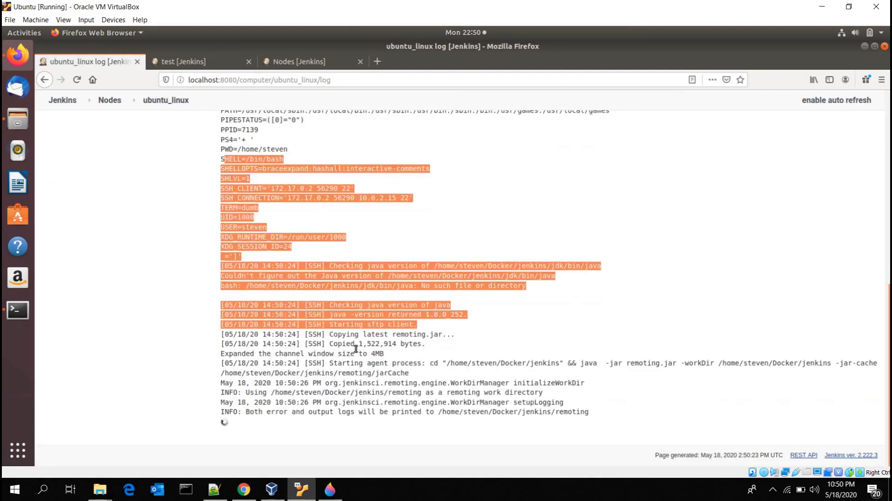
left_click(358, 350)
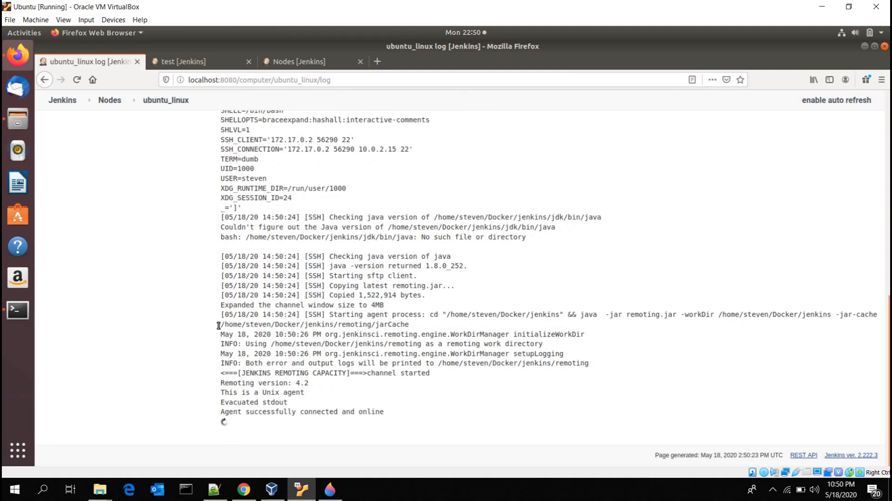
left_click_drag(517, 324, 220, 324)
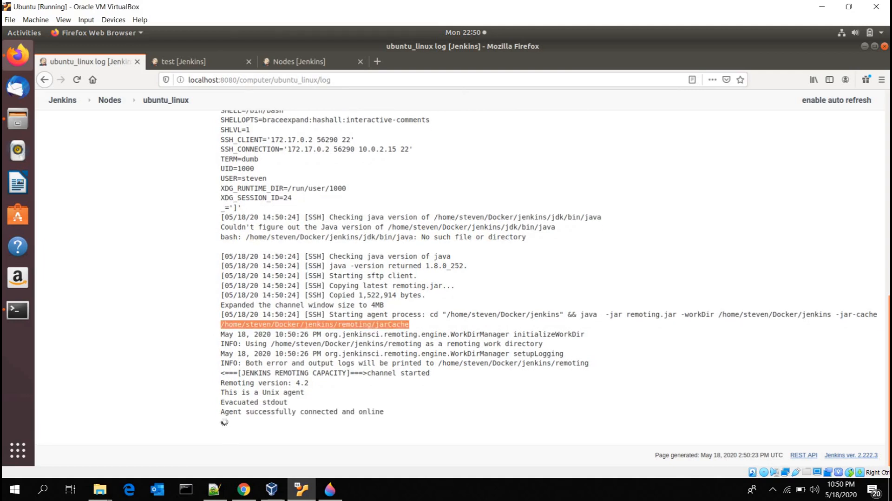
Step: Switch to the terminal, clear it and list the contents of the jenkins directory to check the copied remoting files
left_click(865, 47)
key("ctrl+l")
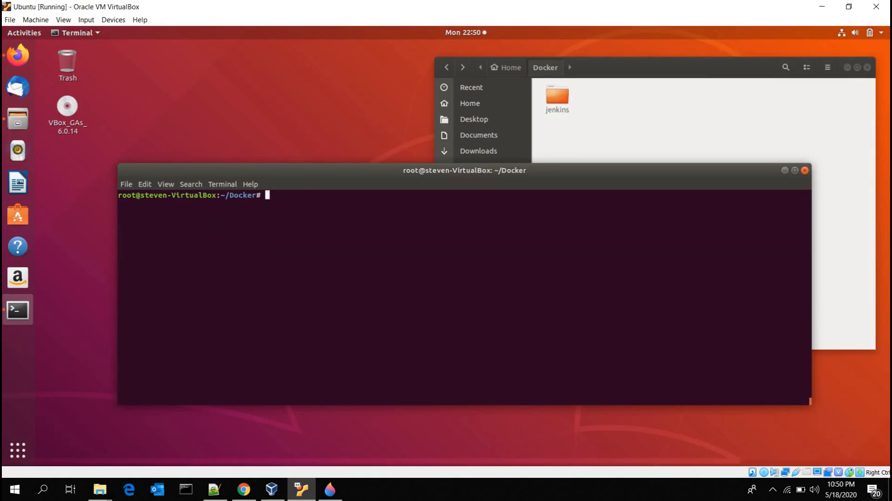
type("ls jenkins/")
key("Return")
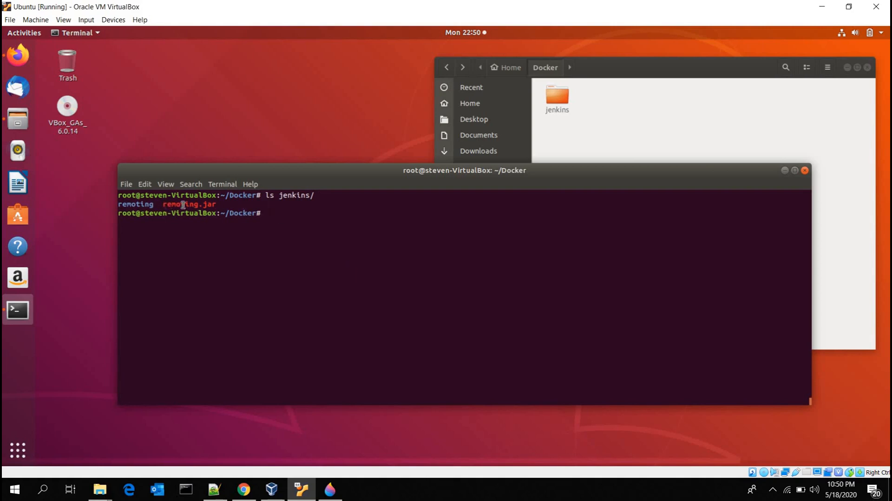
double_click(209, 204)
left_click(212, 204)
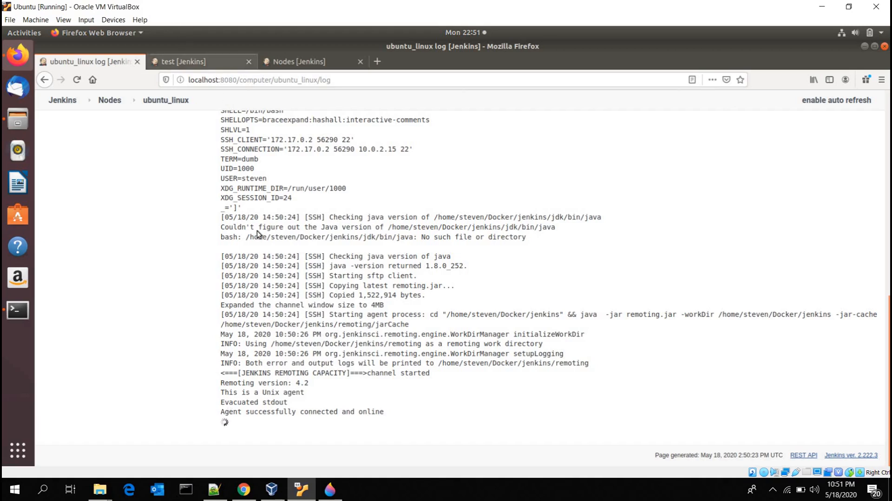
Step: Create a new Jenkins item of type Pipeline named MyFirstProject from the dashboard
left_click(199, 61)
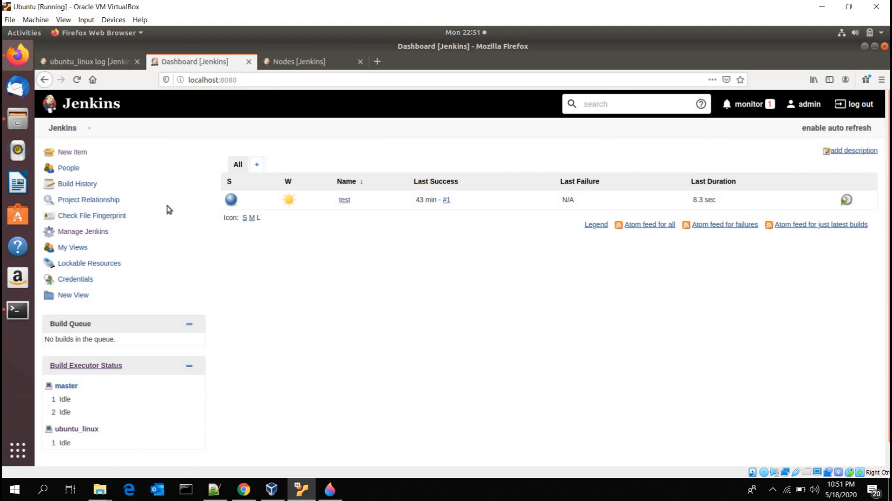
left_click(81, 154)
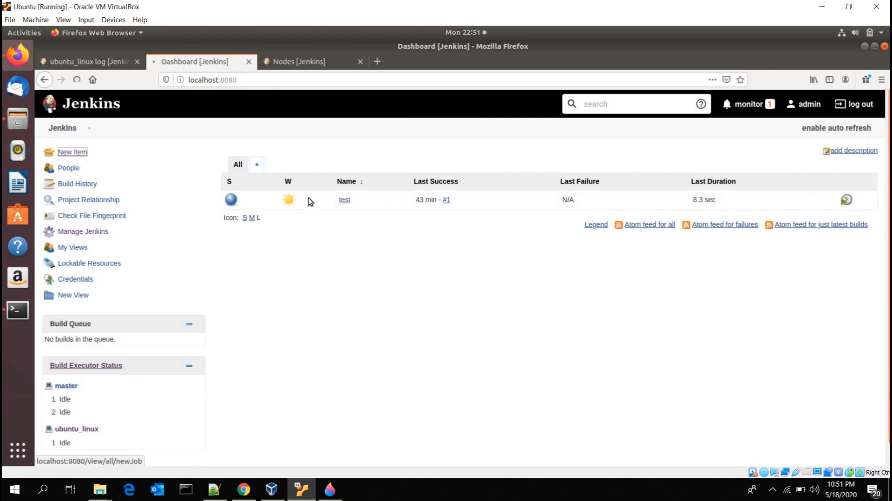
left_click(312, 177)
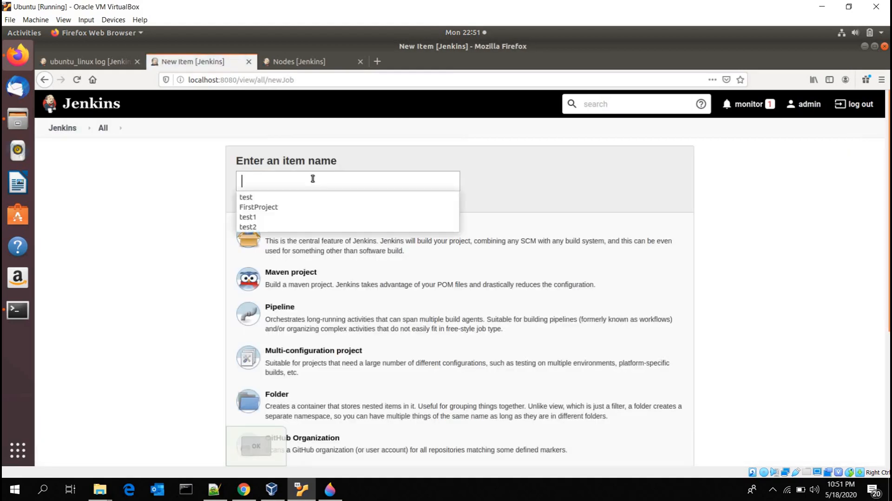
type("MyFirstProject")
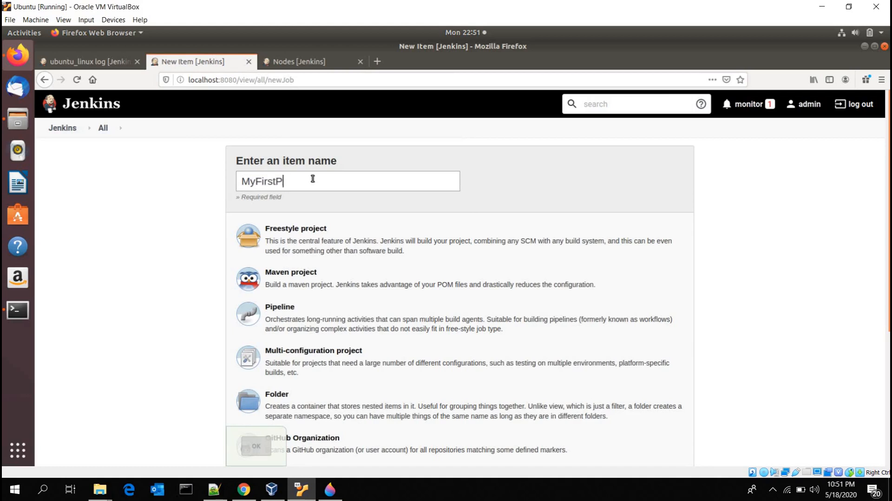
left_click(288, 321)
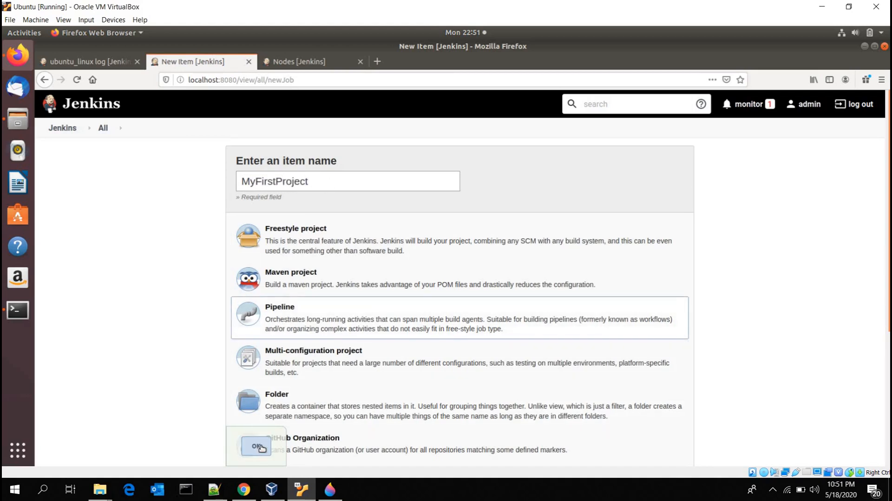
left_click(261, 447)
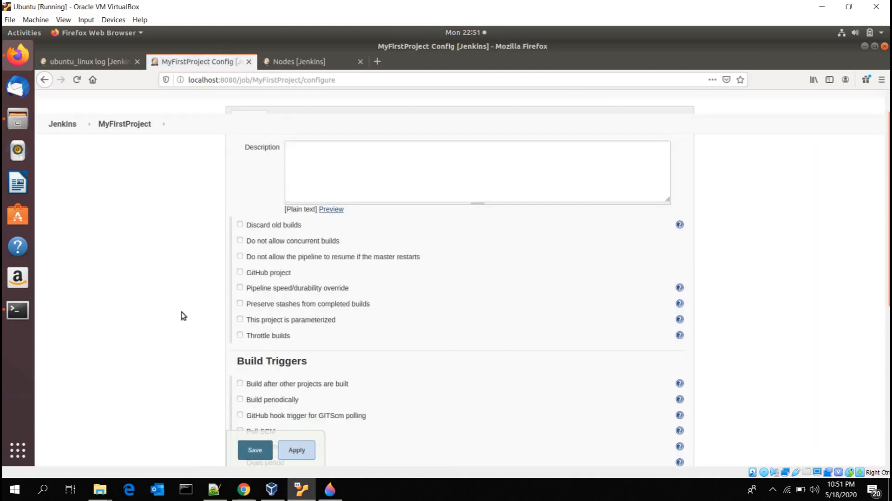
Step: Place the cursor in the Pipeline script editor of the MyFirstProject configuration
scroll(182, 312, "down", 6)
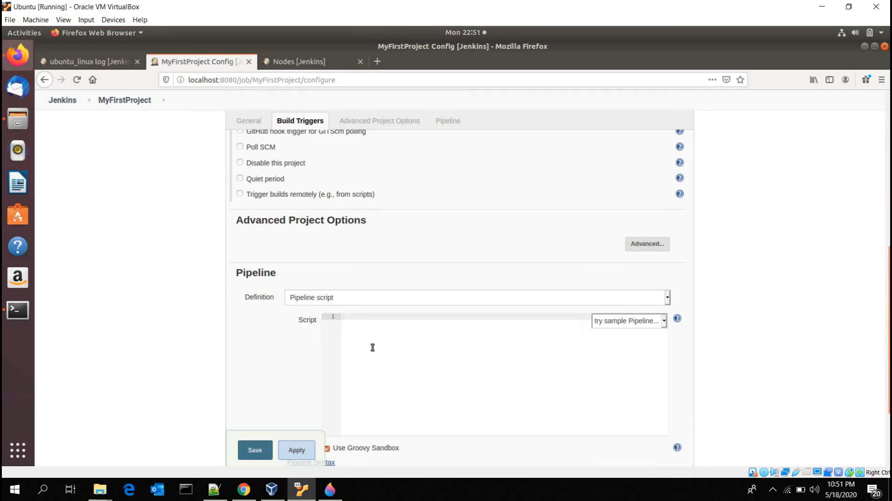
left_click(382, 337)
scroll(388, 230, "down", 2)
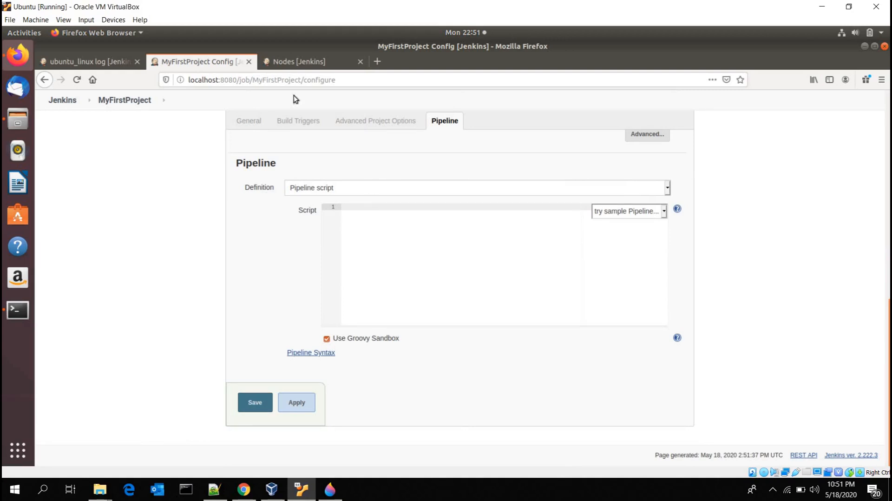
left_click(98, 62)
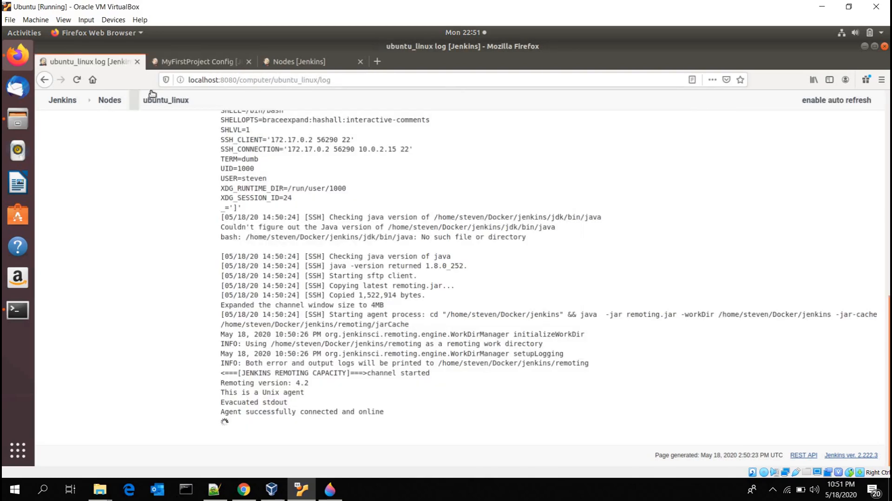
left_click(195, 62)
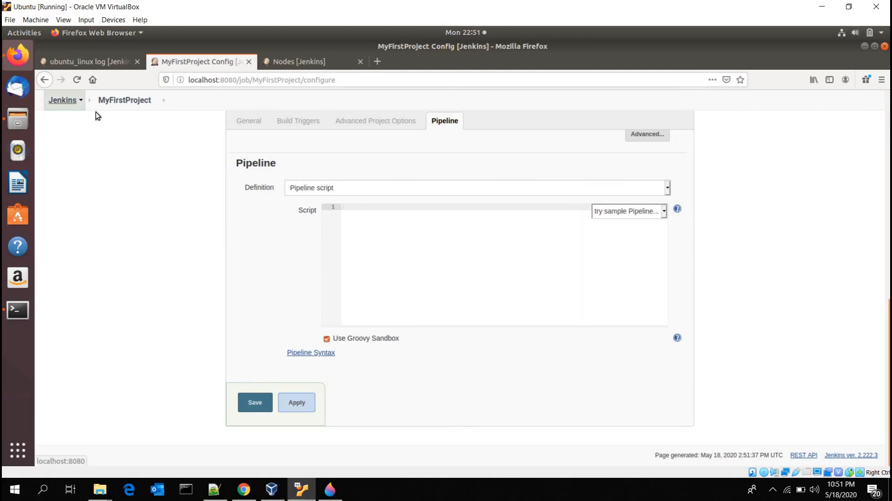
Step: Open the Jenkins dashboard in a separate tab and go to the Replay page of the test job's build #1
right_click(65, 102)
left_click(116, 112)
left_click(299, 60)
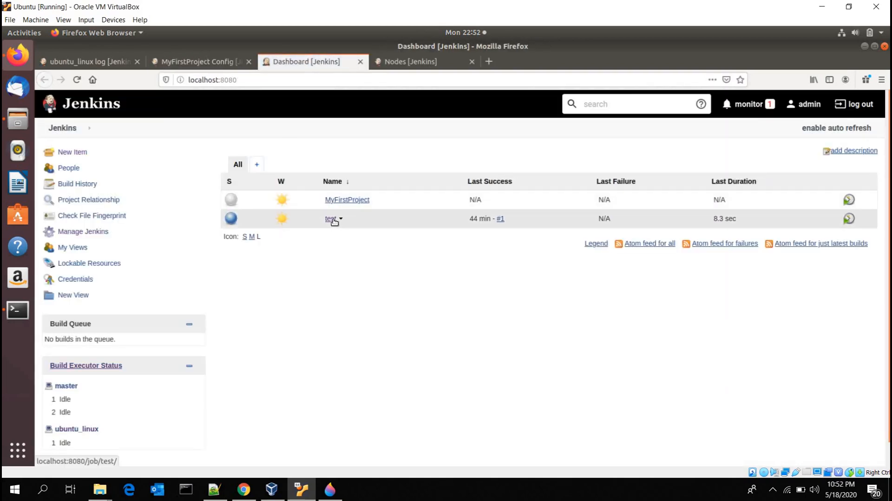
left_click(332, 219)
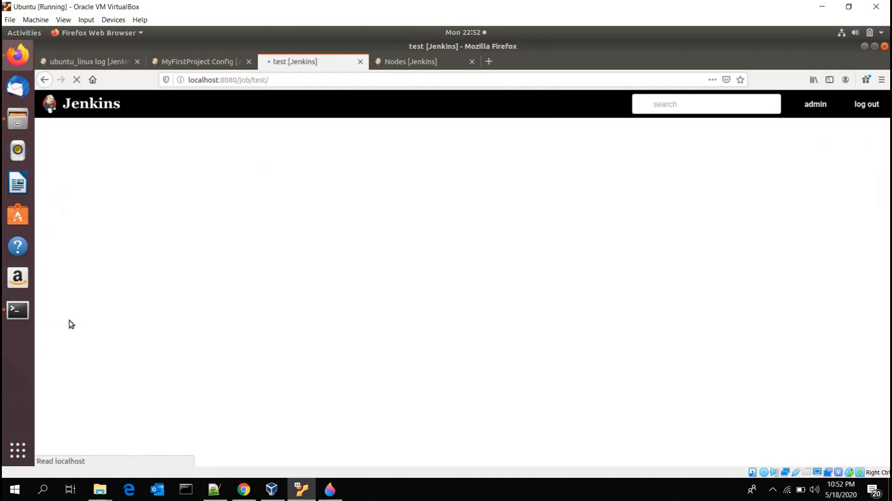
left_click(58, 348)
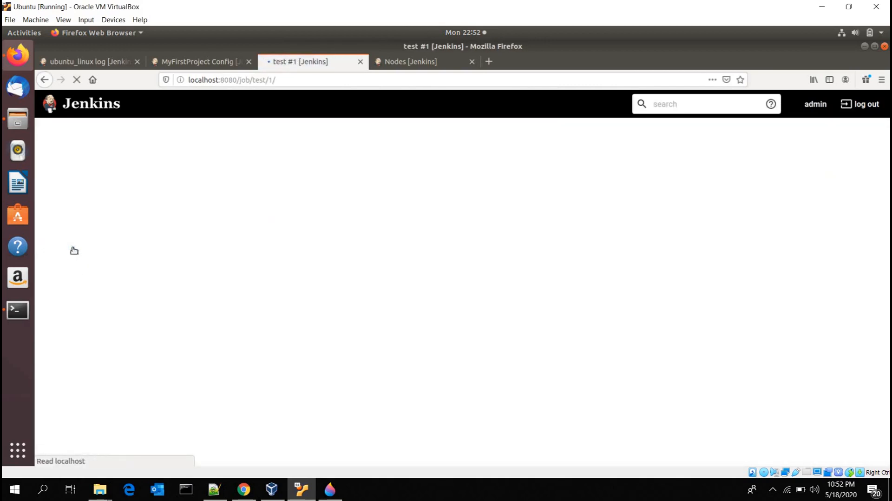
left_click(70, 247)
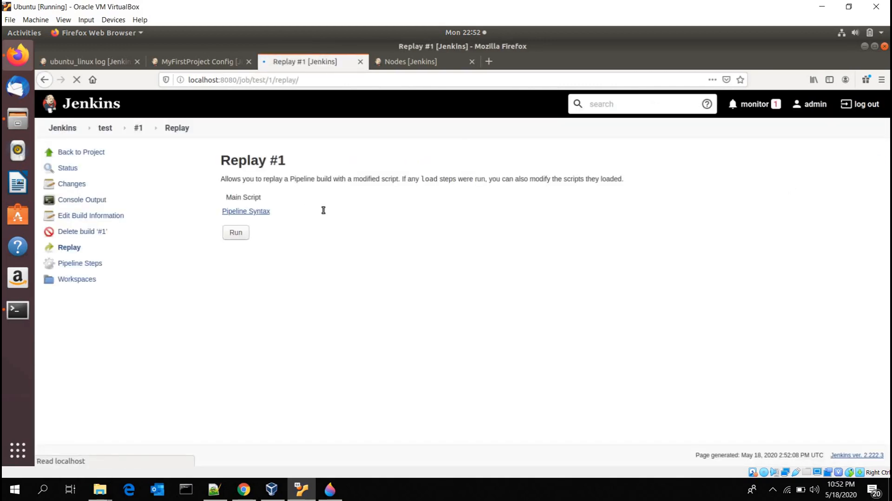
Step: Copy the entire main script from the Replay page into MyFirstProject's Pipeline script
left_click(321, 209)
key("ctrl+a")
key("ctrl+c")
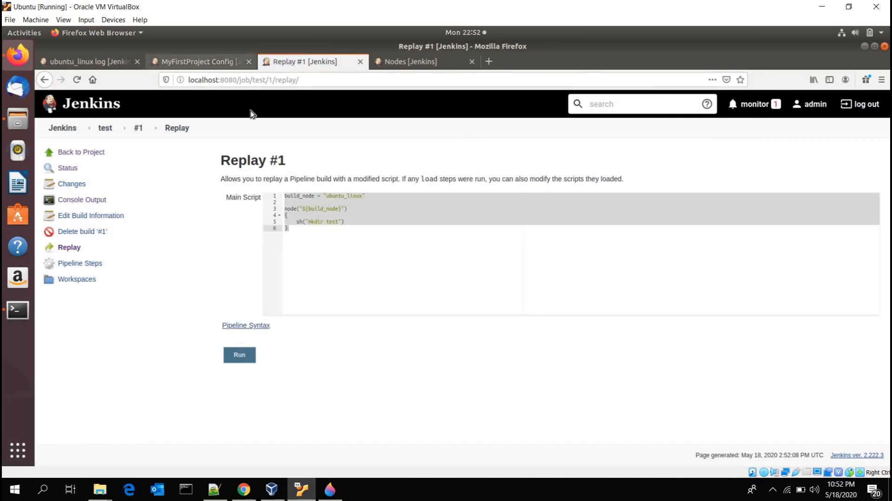
key("ctrl+Page_Up")
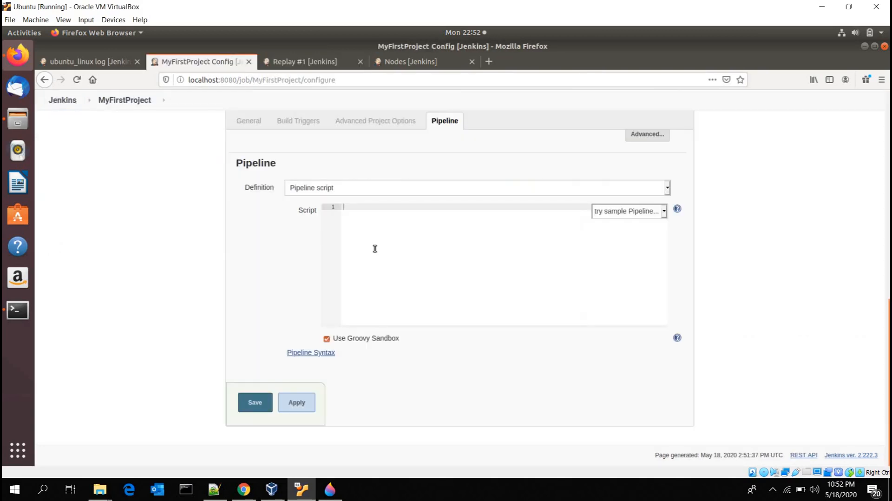
key("ctrl+v")
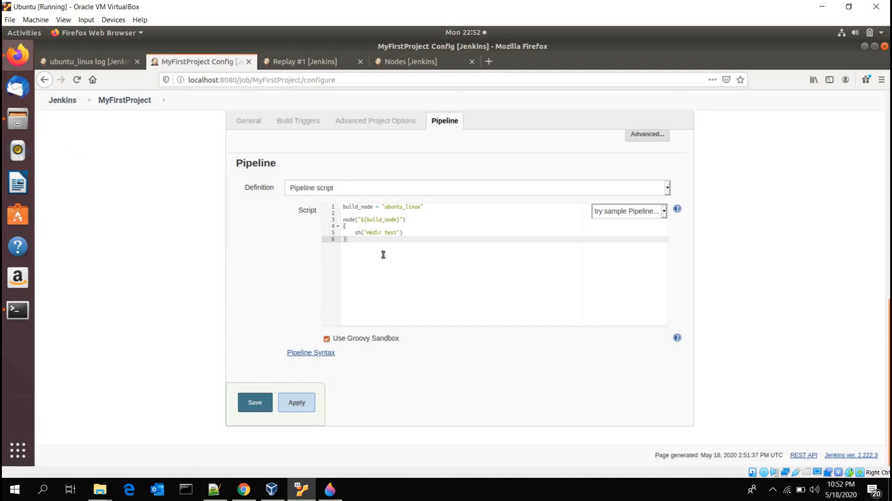
Step: Compare the build_node value in the MyFirstProject script with the label in the ubuntu_linux node's configuration, and return to the script
double_click(371, 207)
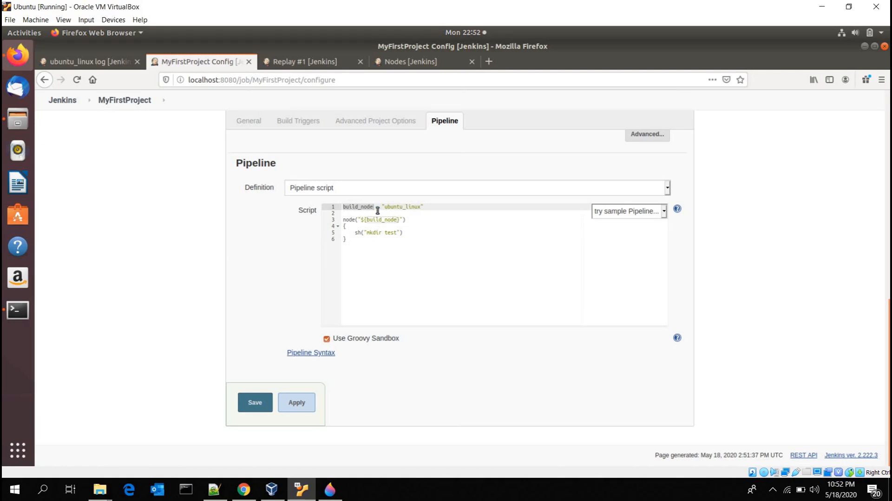
double_click(400, 208)
key("ctrl+Page_Up")
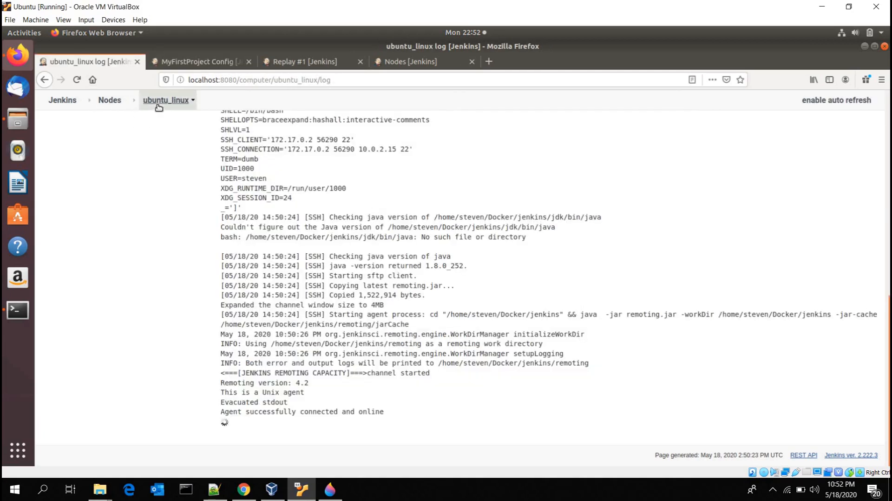
left_click(159, 106)
left_click(77, 200)
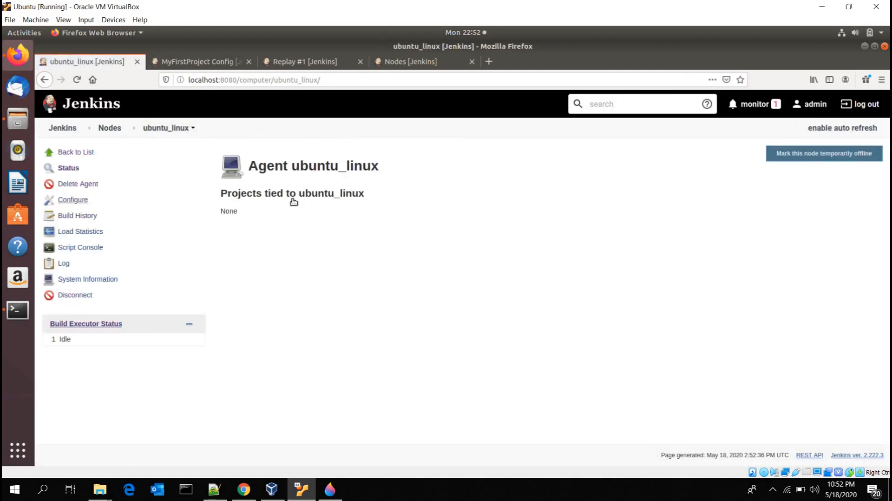
left_click_drag(339, 245, 298, 246)
key("ctrl+Page_Down")
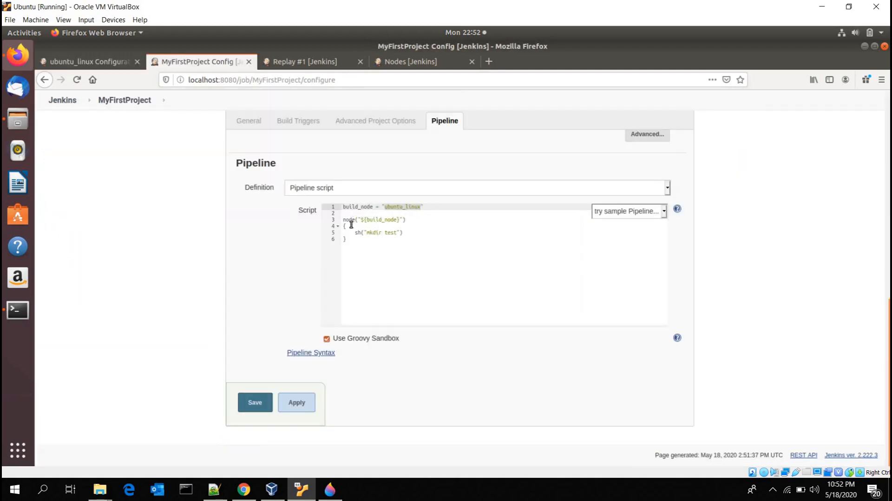
Step: Enlarge the page to 140% and examine the script's node block, its build_node reference and the sh command inside the braces
left_click(358, 222)
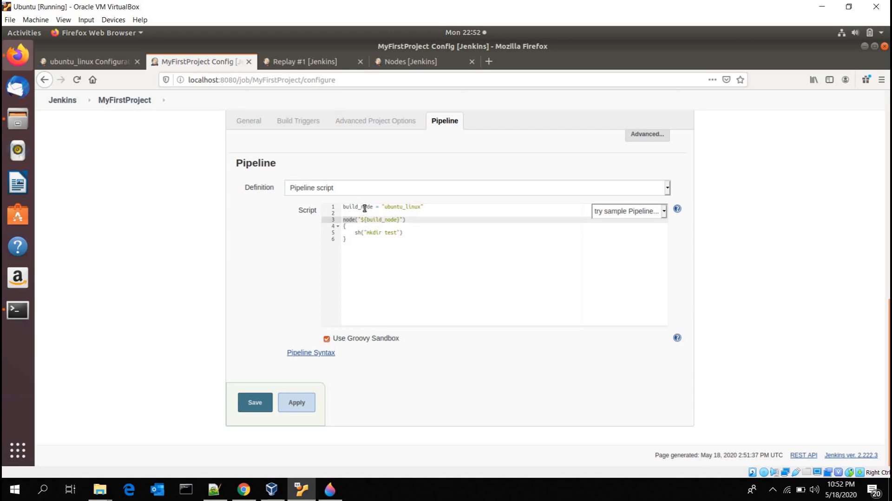
double_click(385, 220)
double_click(396, 206)
key("ctrl+plus")
key("ctrl+plus")
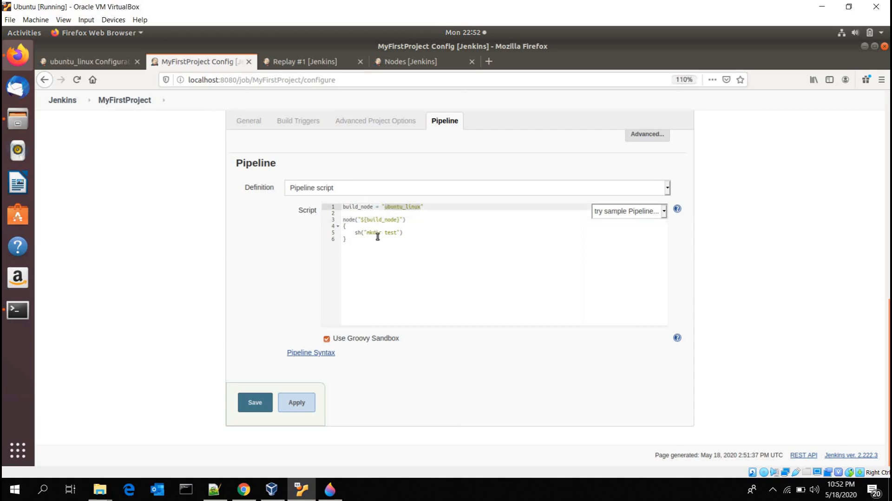
key("ctrl+plus")
key("ctrl+plus")
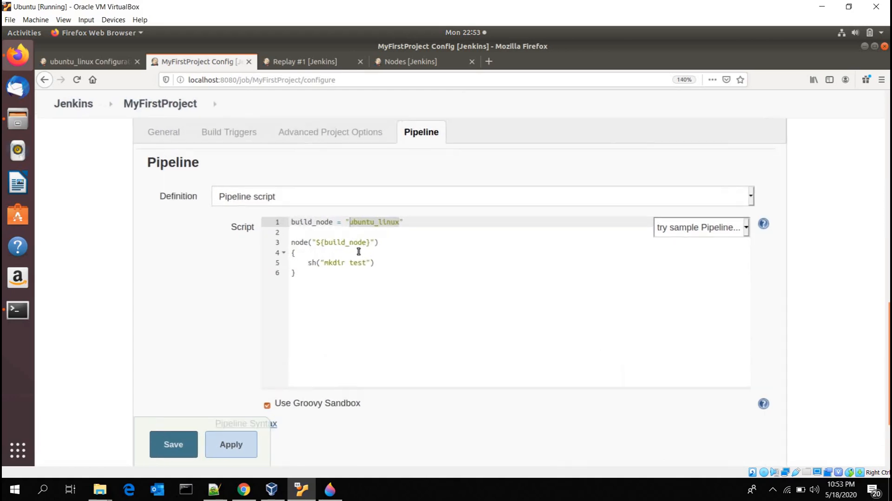
left_click(302, 254)
left_click(303, 274)
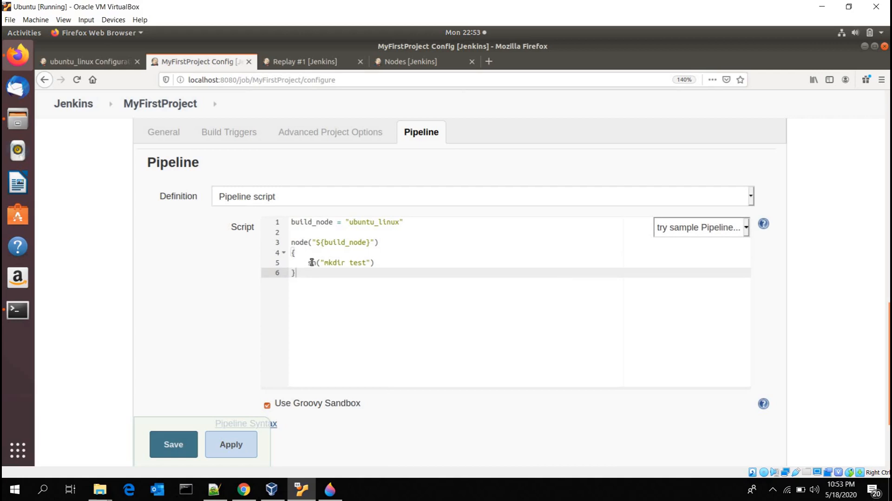
left_click(307, 263)
key("shift+End")
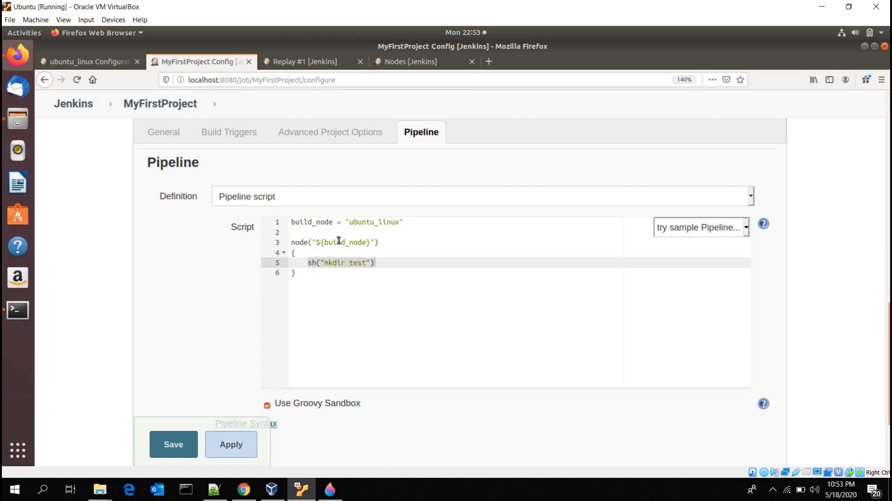
double_click(331, 242)
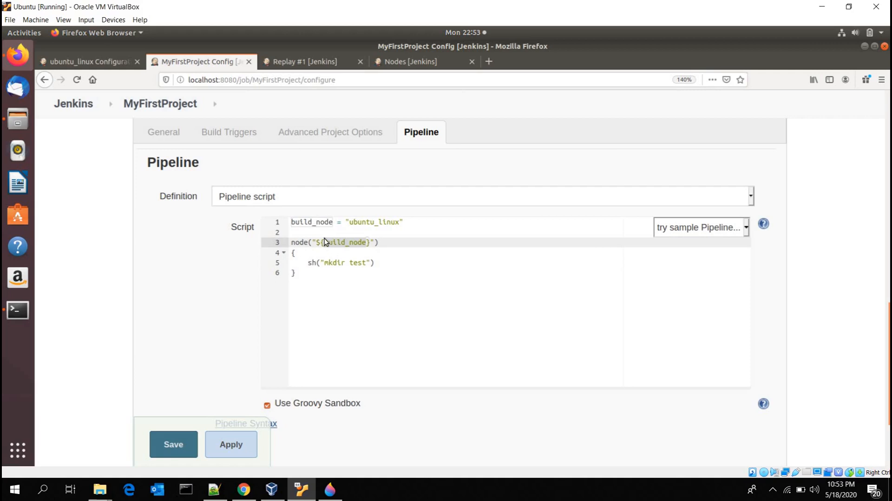
Step: Change the directory name in the script's mkdir command to MyFirstProject
left_click_drag(308, 263, 349, 264)
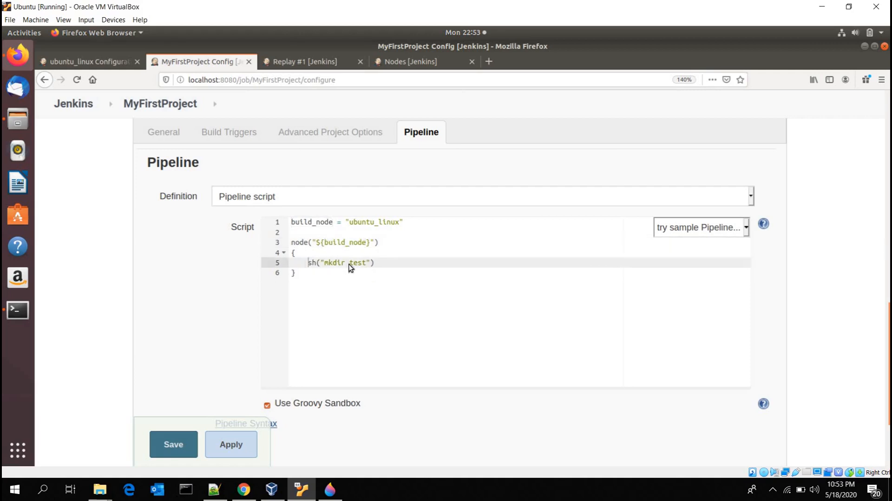
key("shift+End")
left_click(351, 264)
type("MyFirstProject")
double_click(371, 263)
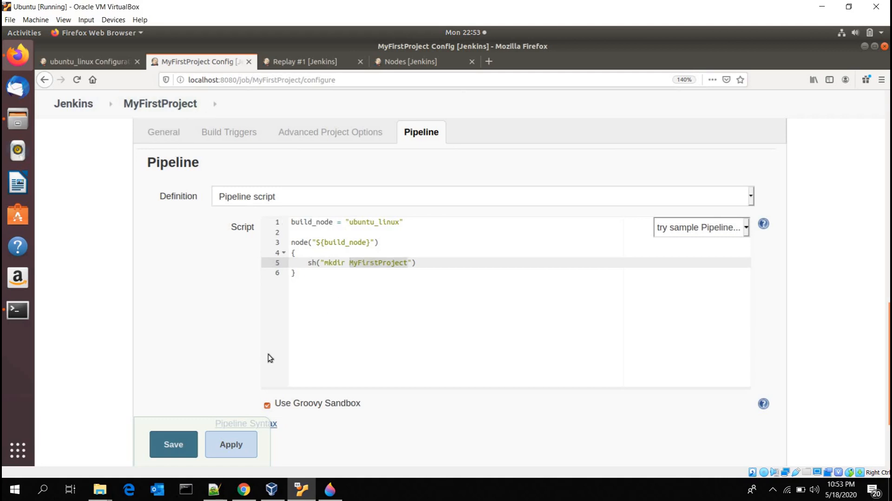
Step: Save the MyFirstProject configuration and start a build, with the page zoom reduced to 120%
left_click(176, 446)
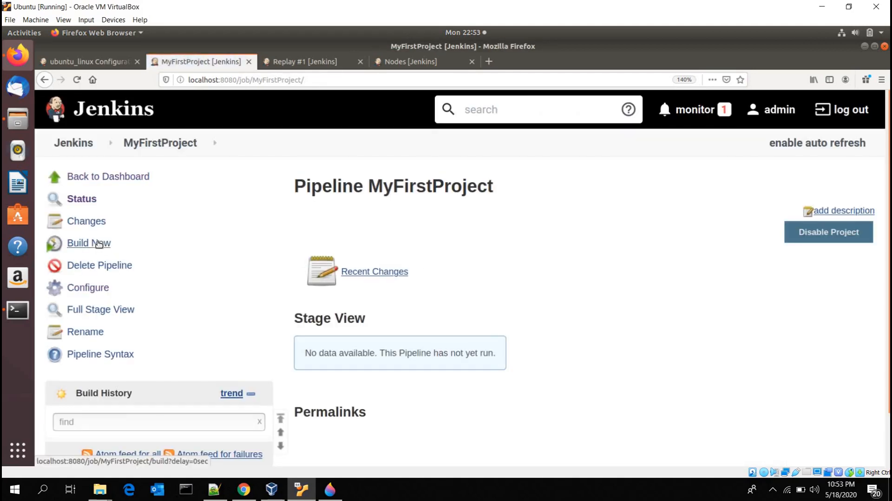
left_click(99, 243)
key("ctrl+minus")
key("ctrl+minus")
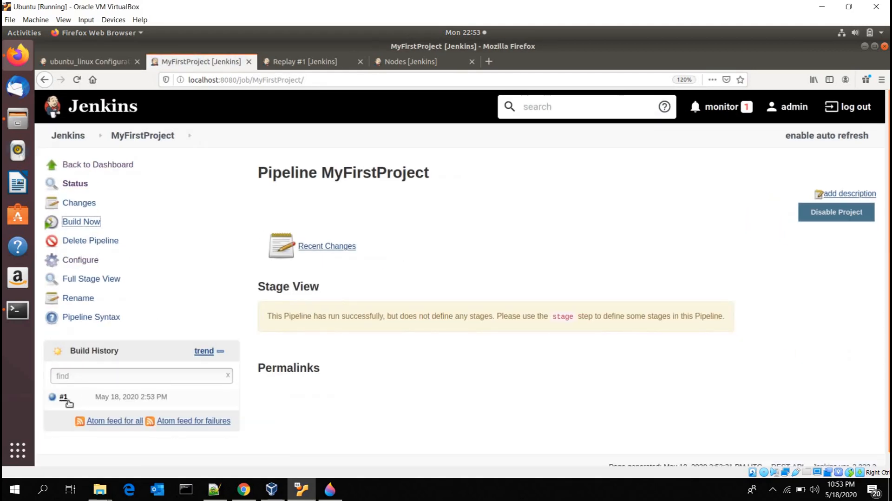
Step: Open the console output of build #1 and examine the final status, the node used and the workspace path
left_click(64, 398)
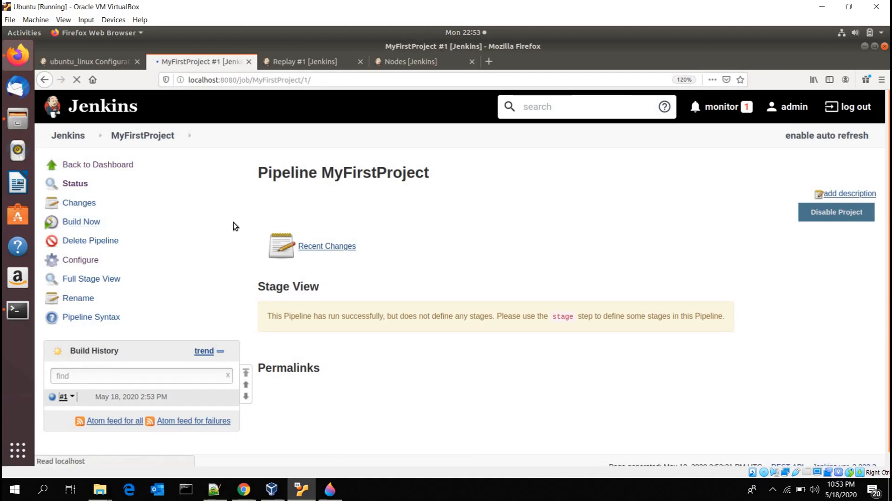
left_click(92, 221)
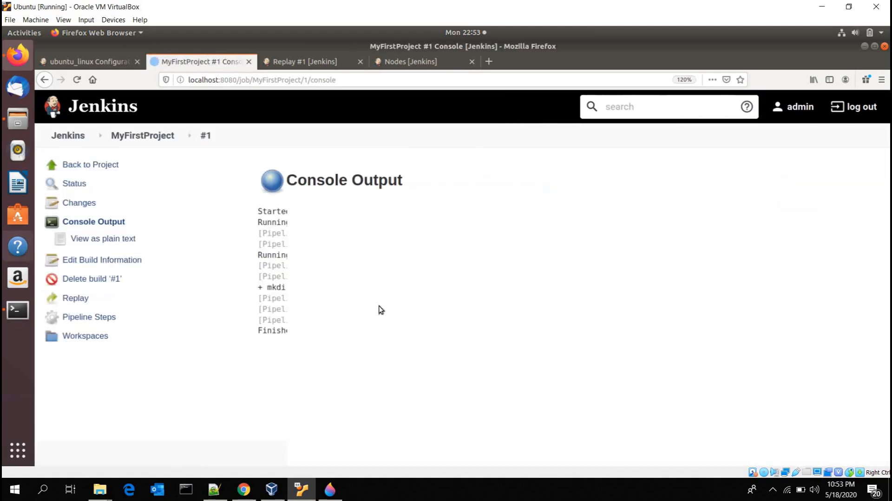
left_click_drag(383, 330, 258, 332)
left_click_drag(337, 327, 302, 337)
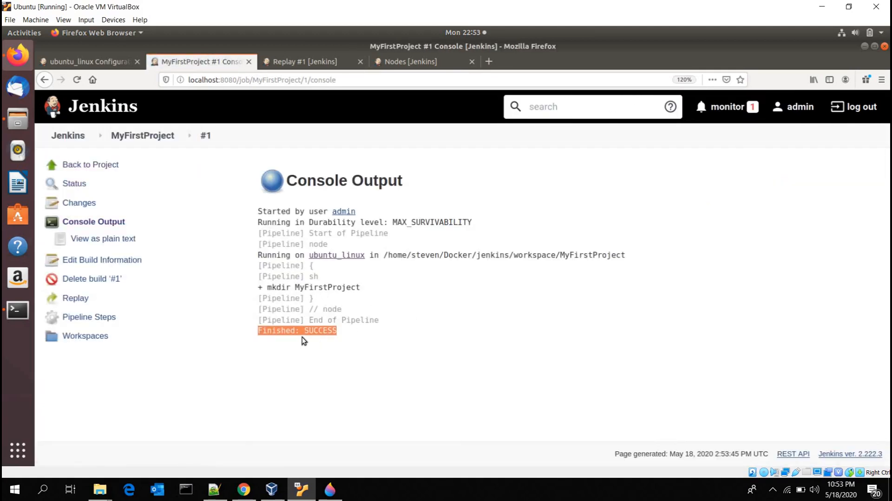
left_click_drag(256, 255, 323, 257)
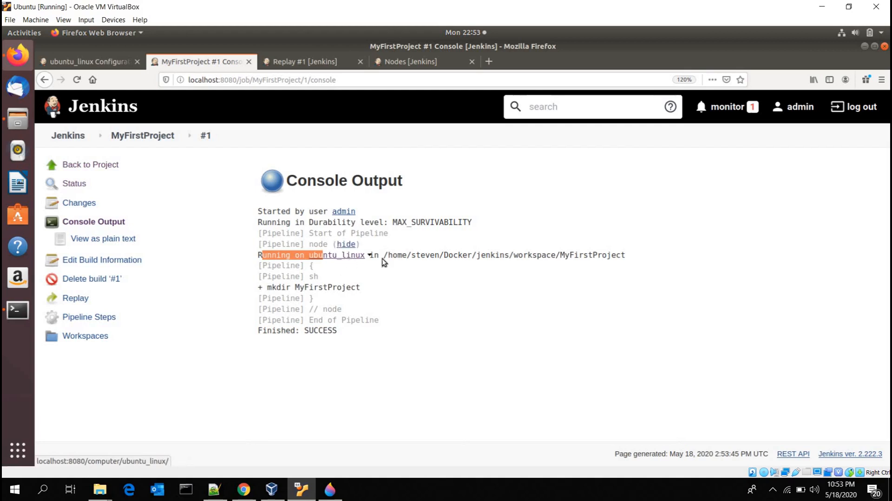
left_click_drag(384, 255, 654, 258)
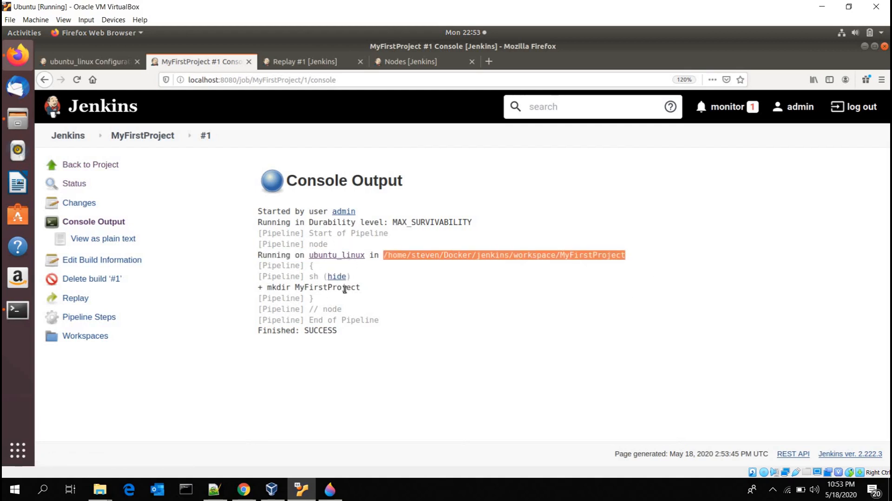
Step: Switch to the terminal, list the Docker directory's contents and change into the jenkins directory with a cleared screen
left_click(865, 47)
left_click(314, 249)
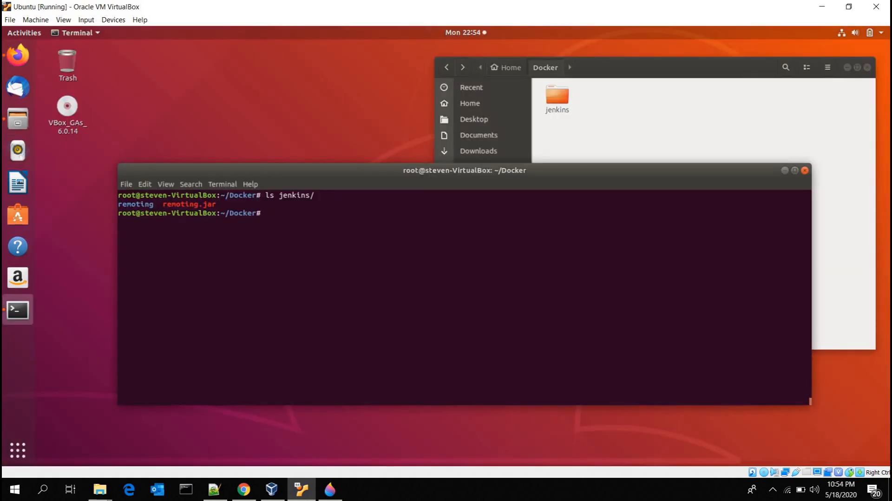
type("ls")
key("Return")
type("cd ")
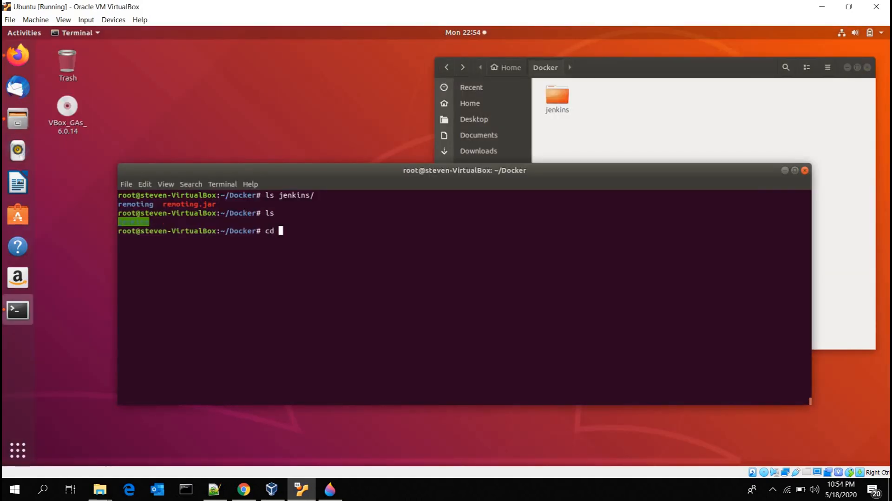
type("jen")
key("Tab")
key("Return")
key("ctrl+l")
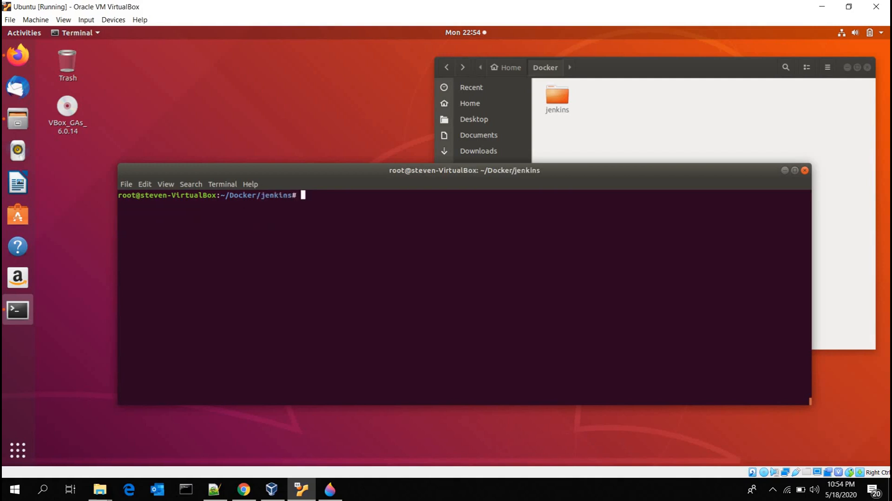
Step: List the jenkins directory, change into workspace and list its contents
type("ls")
key("Return")
type("cd ")
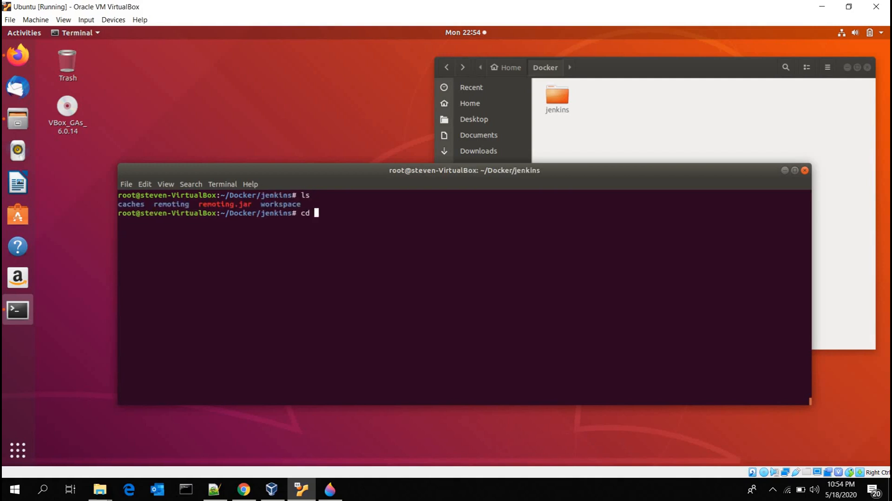
type("wor")
key("Tab")
key("Return")
type("ls")
key("Return")
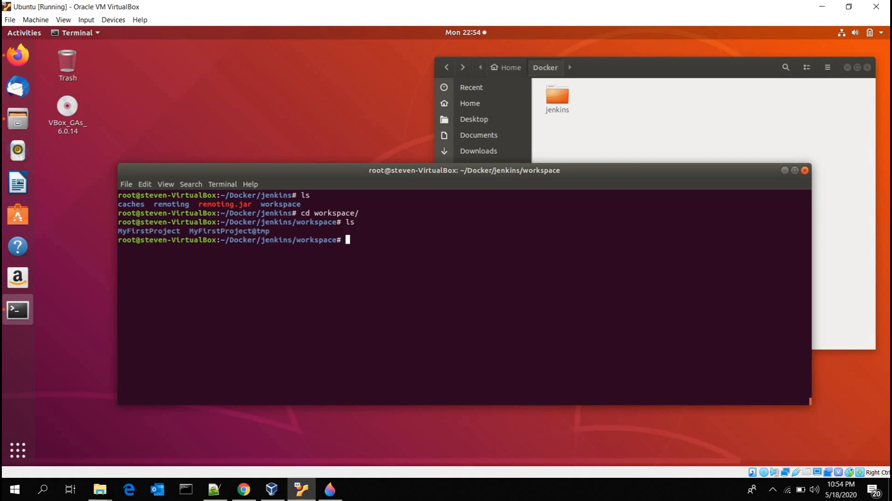
Step: Change into the MyFirstProject directory inside workspace and clear the terminal
double_click(149, 231)
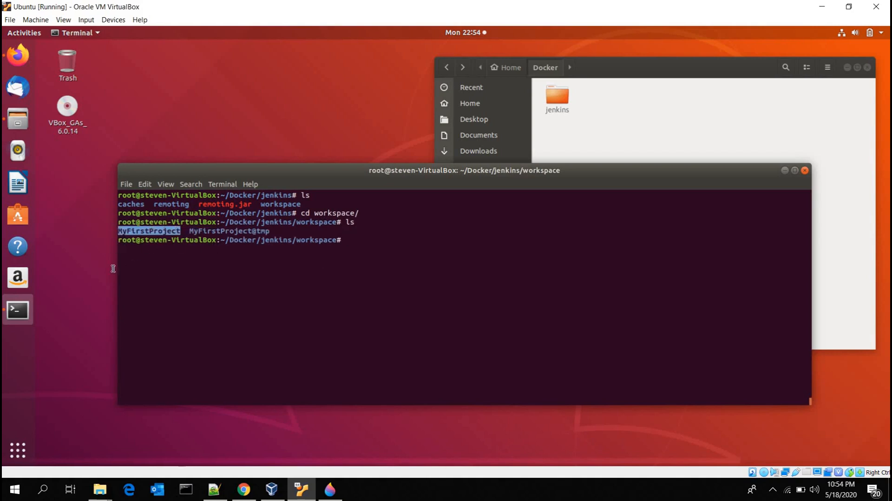
left_click(359, 232)
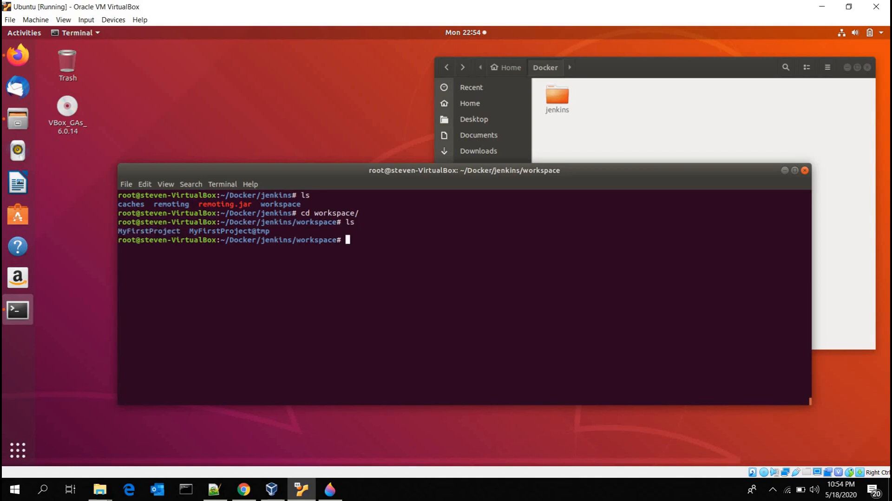
type("my")
key("BackSpace")
key("BackSpace")
key("BackSpace")
type("cd My")
key("Tab")
key("Return")
key("ctrl+l")
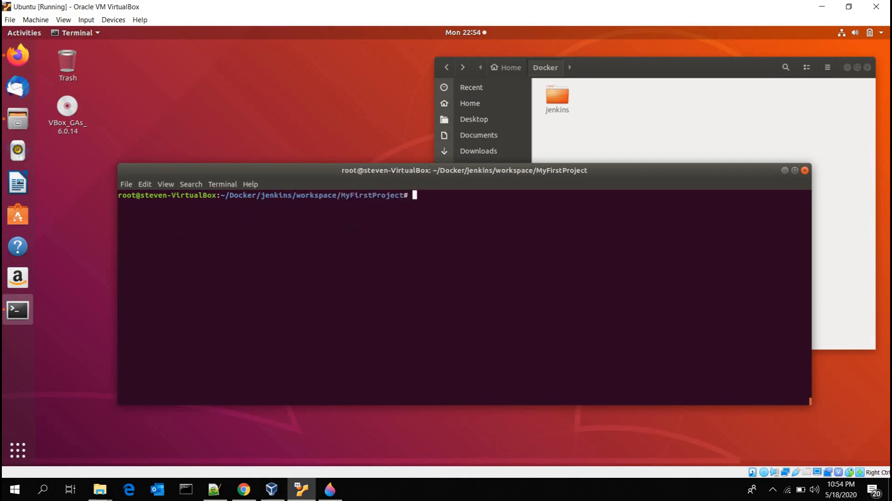
Step: List the contents of the MyFirstProject workspace and print its full path with pwd
type("ls")
key("Return")
double_click(120, 204)
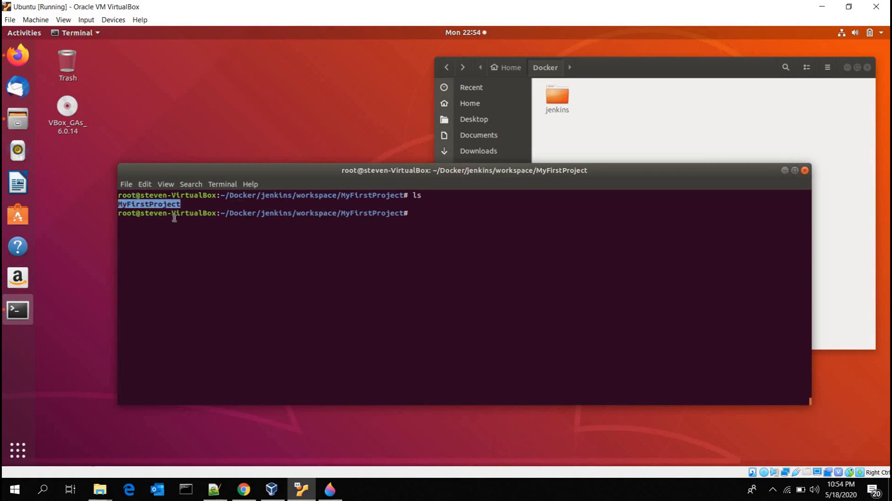
left_click_drag(225, 196, 307, 196)
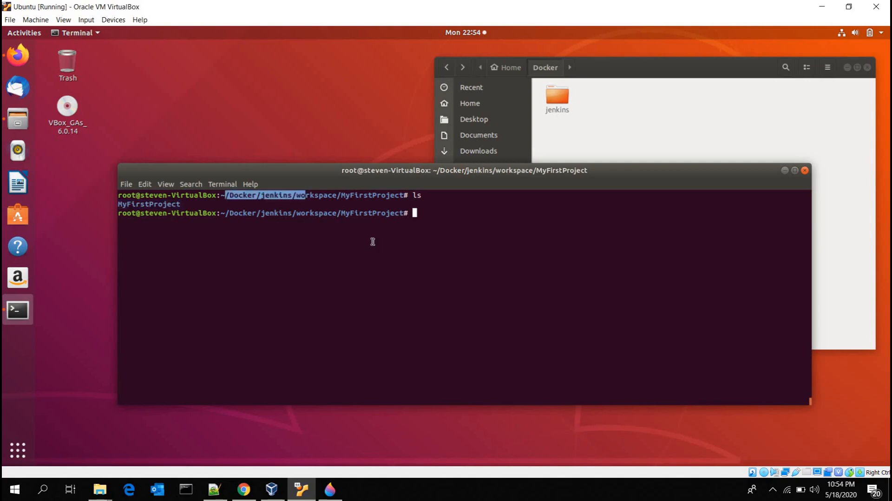
left_click(373, 242)
type("pwd")
key("Return")
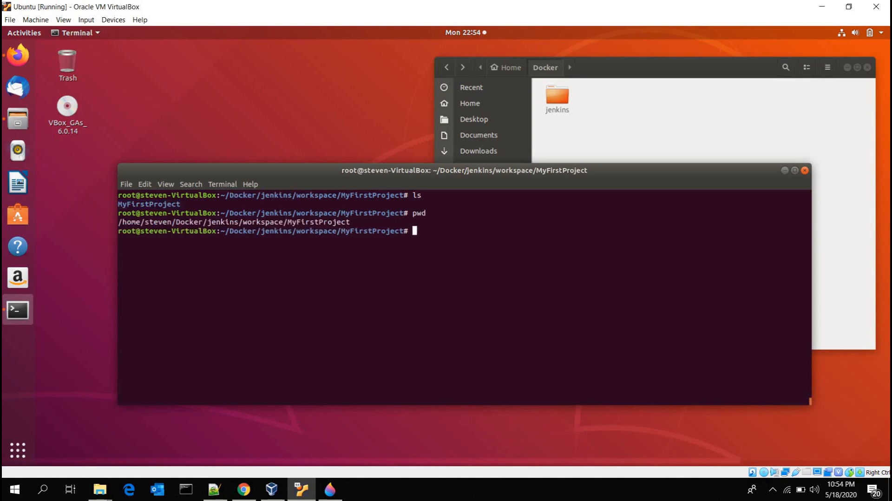
Step: Check the remote root directory in the ubuntu_linux node's configuration in Firefox, and return to the terminal
left_click(21, 62)
left_click(106, 63)
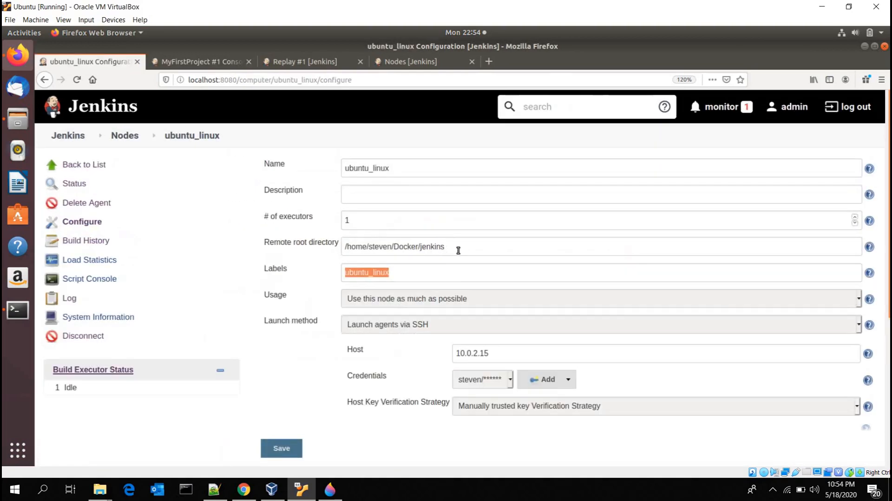
left_click(487, 246)
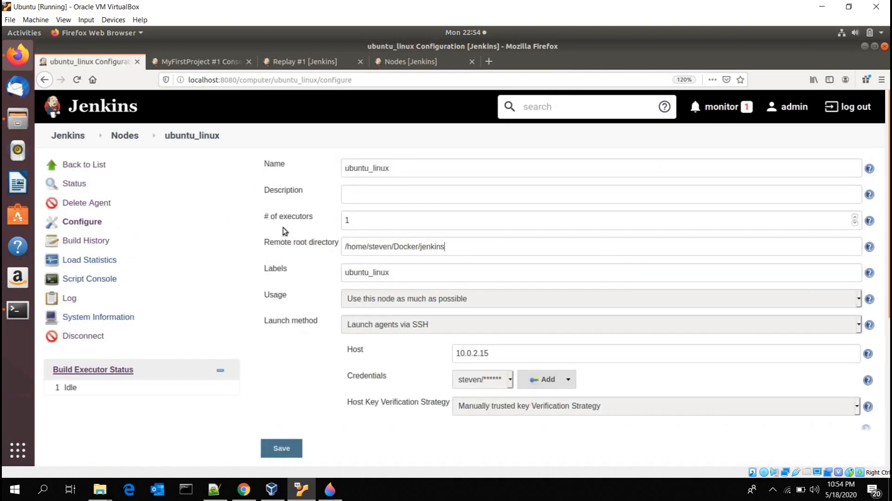
key("ctrl+a")
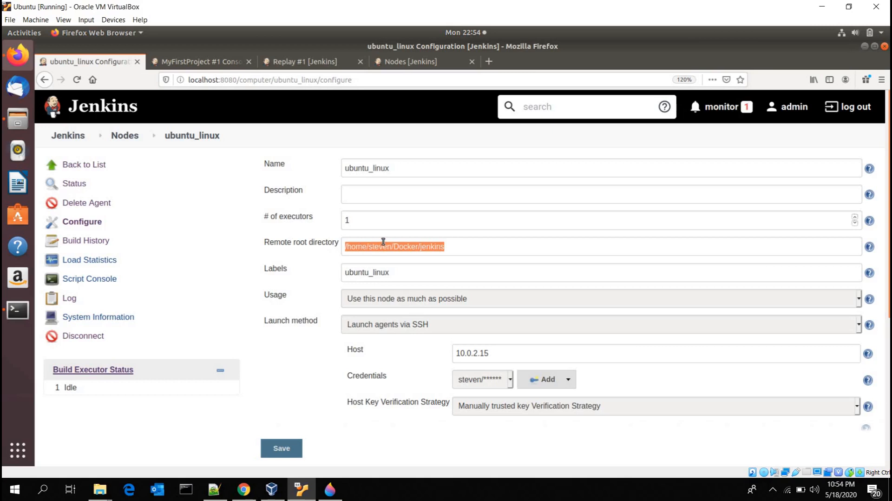
left_click_drag(478, 245, 271, 244)
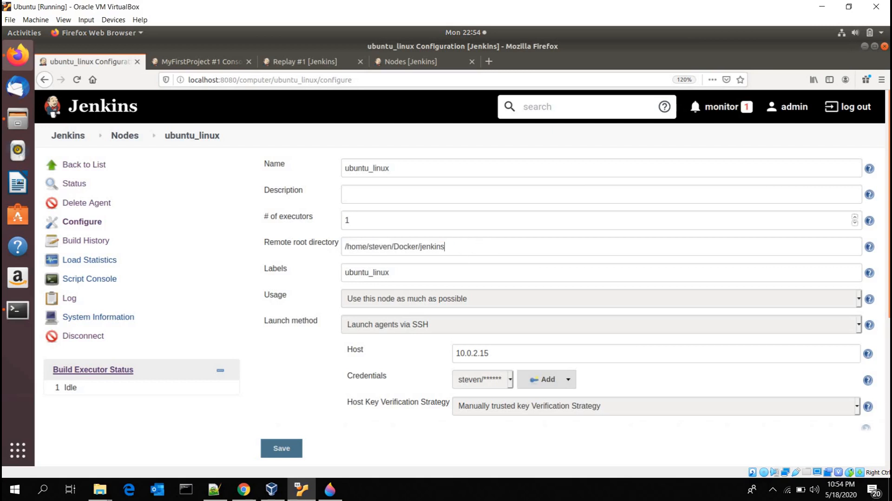
left_click(865, 46)
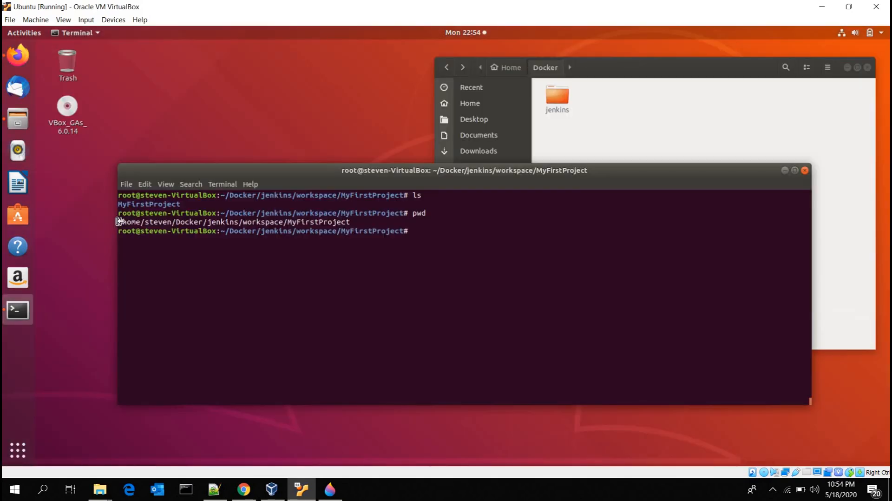
Step: Highlight the remote root part of the printed path in the terminal, and switch to the MyFirstProject #1 console output in Firefox
left_click_drag(122, 222, 246, 223)
key("alt+Tab")
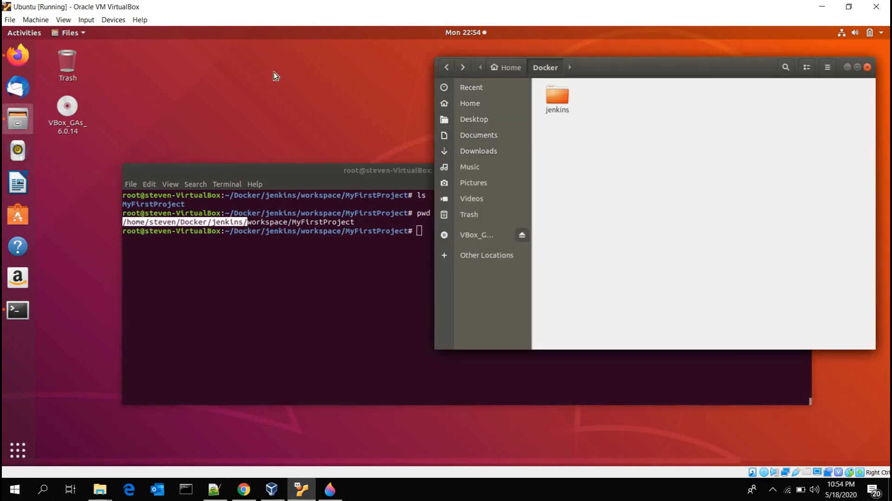
left_click(18, 55)
left_click(204, 61)
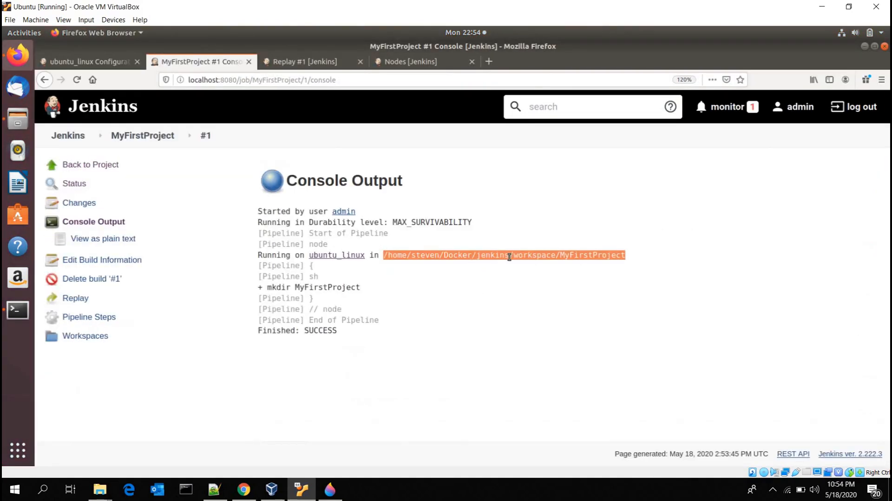
Step: Examine the workspace and MyFirstProject parts of the path on the "Running on ubuntu_linux" line
left_click(518, 255)
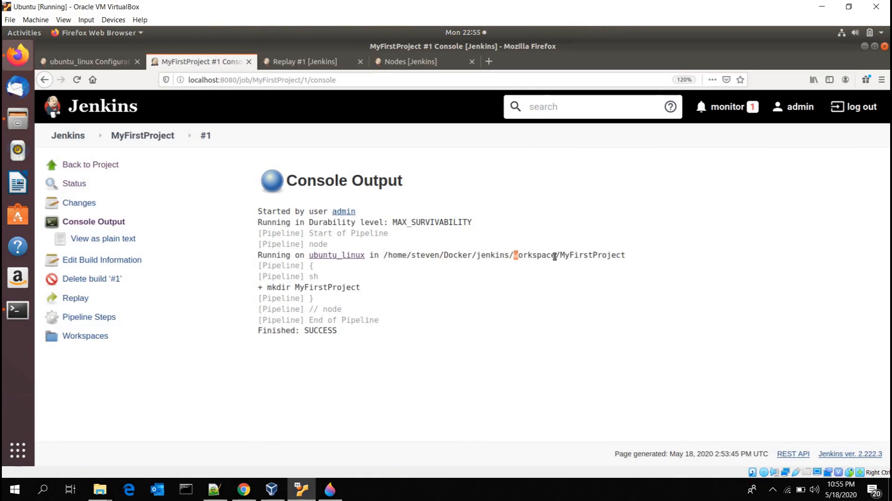
left_click_drag(514, 255, 556, 256)
left_click(556, 256)
left_click_drag(519, 255, 562, 256)
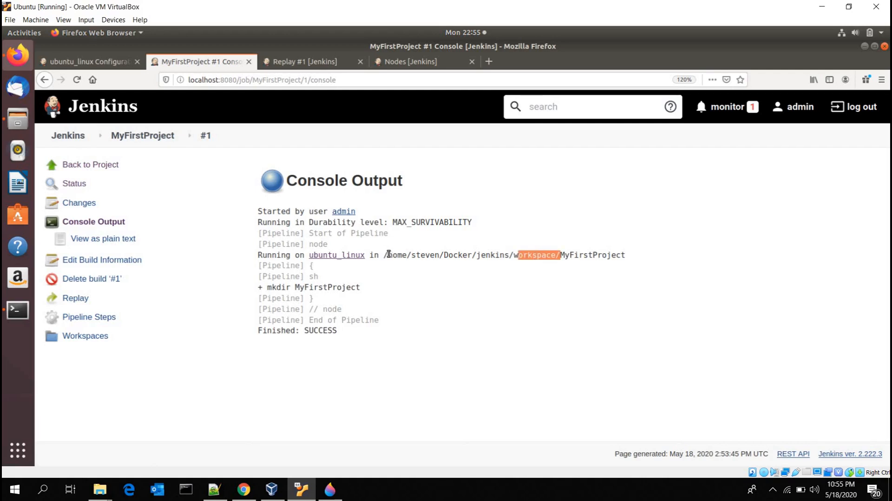
left_click_drag(384, 255, 621, 255)
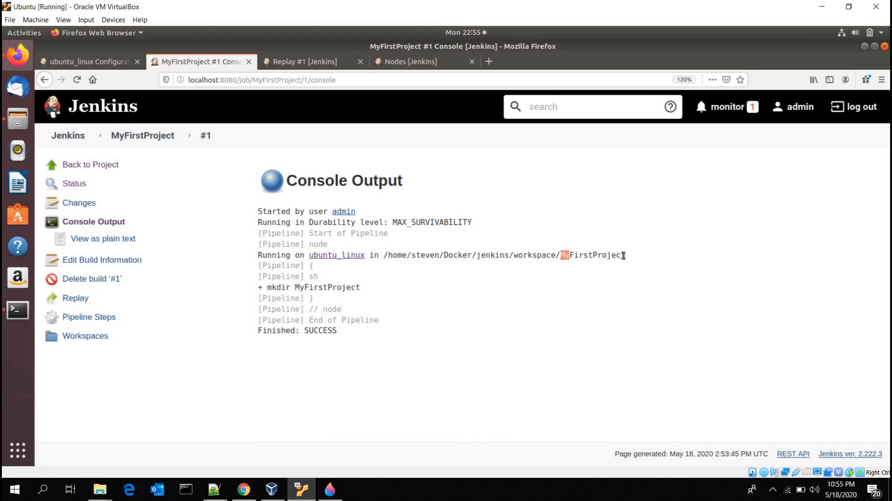
left_click_drag(518, 256, 623, 255)
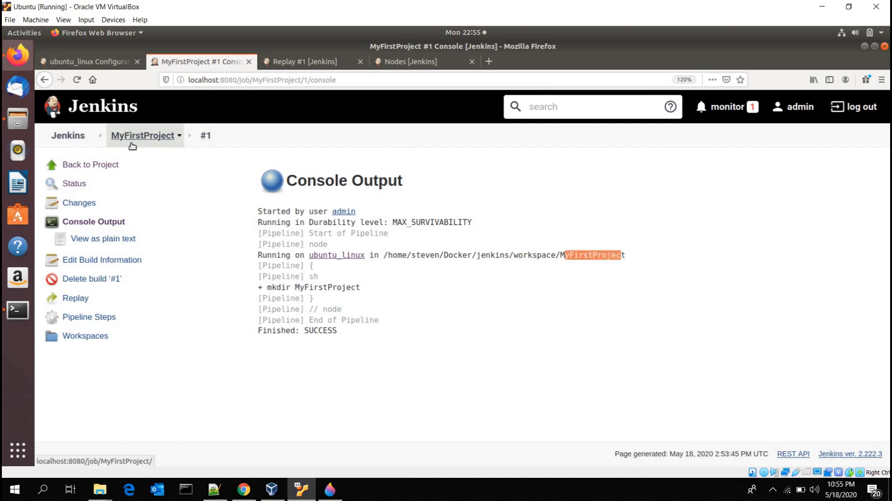
Step: Reload build #1's console output and highlight the mkdir MyFirstProject command and the full workspace path
left_click(100, 222)
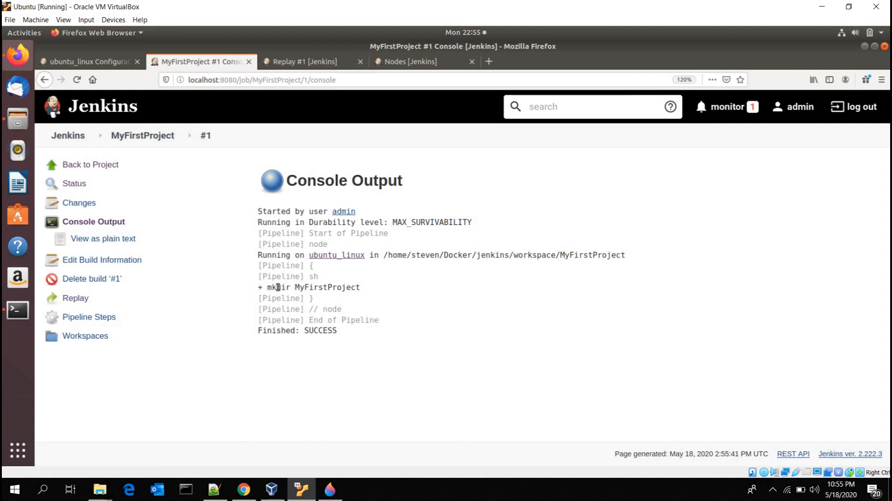
triple_click(383, 290)
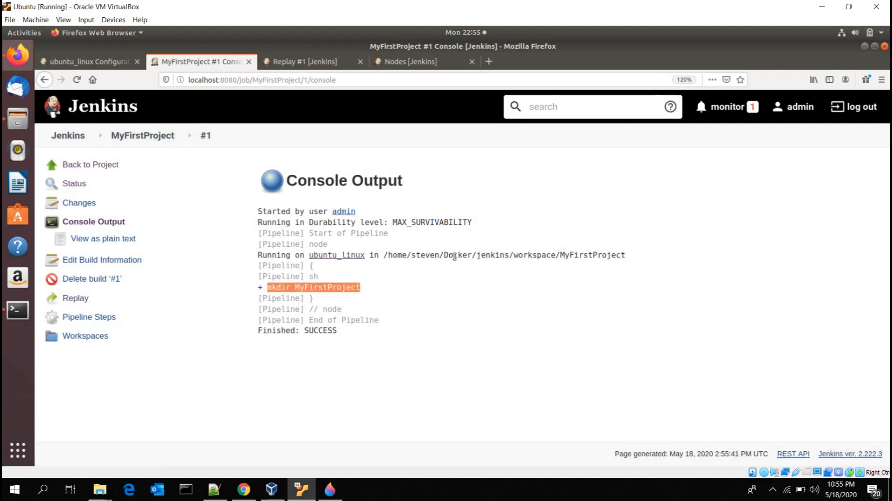
left_click_drag(385, 255, 626, 255)
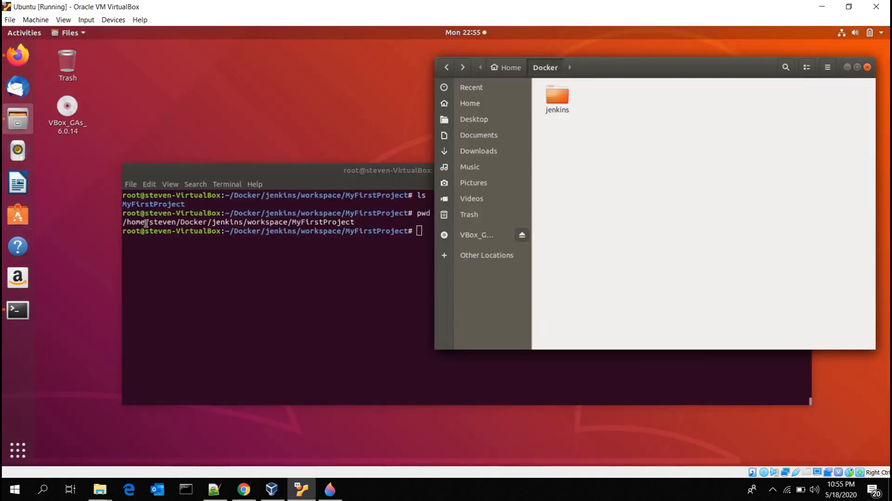
Step: List the current directory with ls in the terminal and highlight the MyFirstProject entry
triple_click(145, 223)
left_click(146, 224)
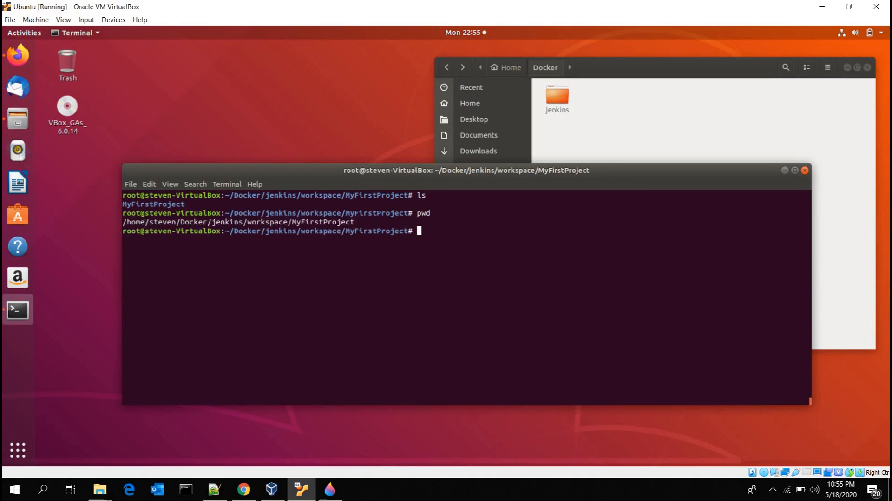
type("ls")
key("Return")
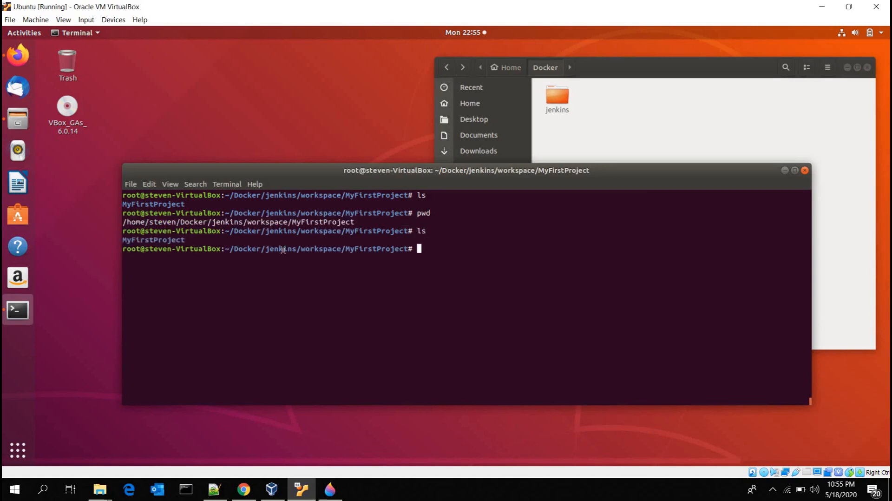
double_click(166, 240)
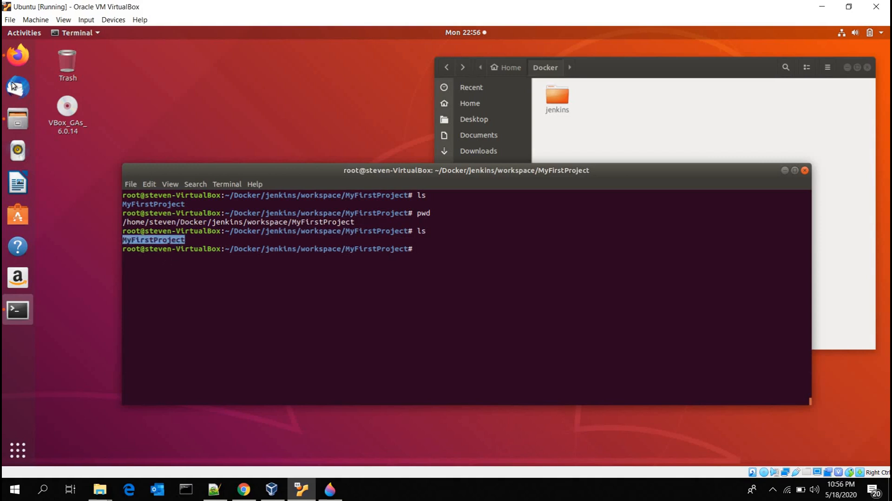
Step: Replay build #1 from Firefox with the script's shell command changed to mkdir MySecondProject, and run it
left_click(17, 56)
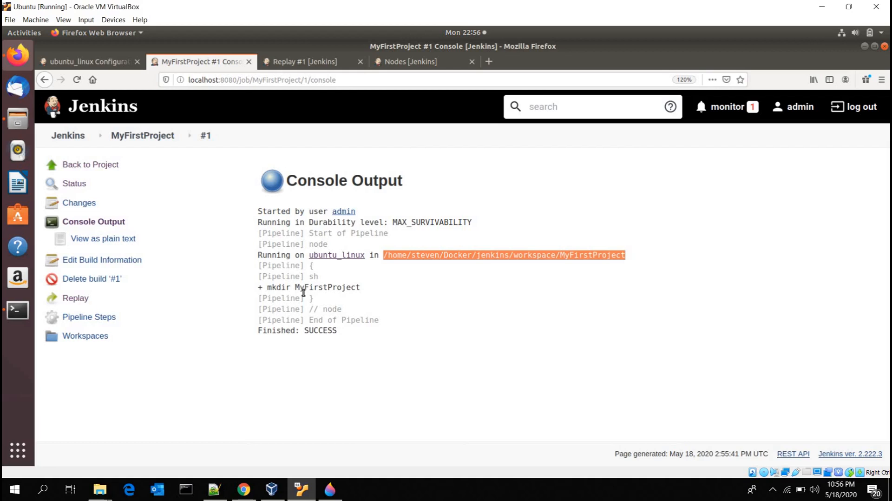
left_click(79, 300)
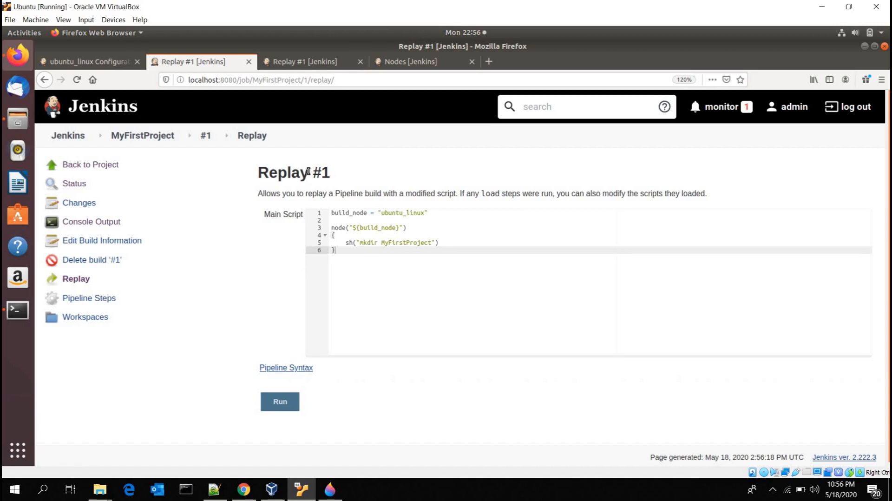
left_click_drag(259, 173, 398, 175)
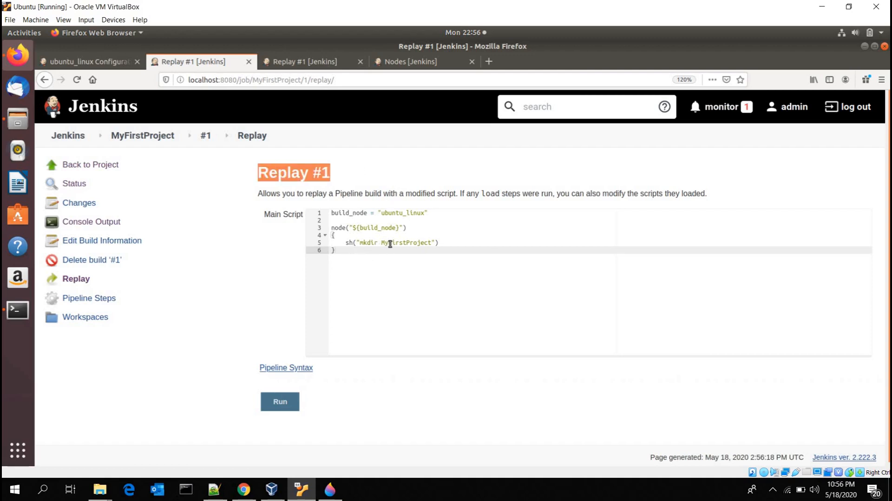
double_click(390, 244)
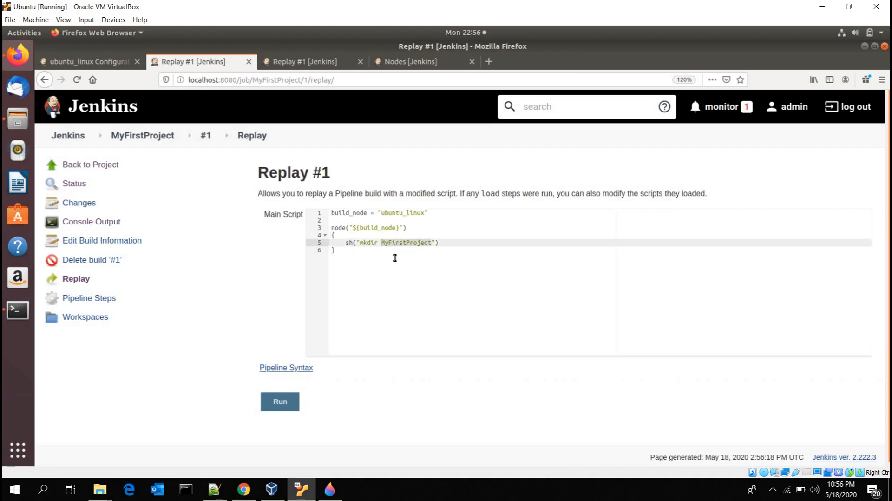
type("MySecondProject")
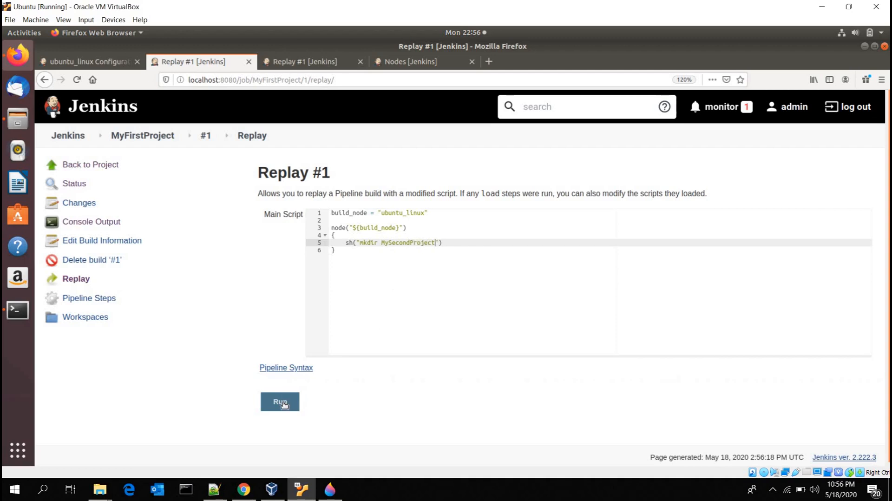
left_click(283, 403)
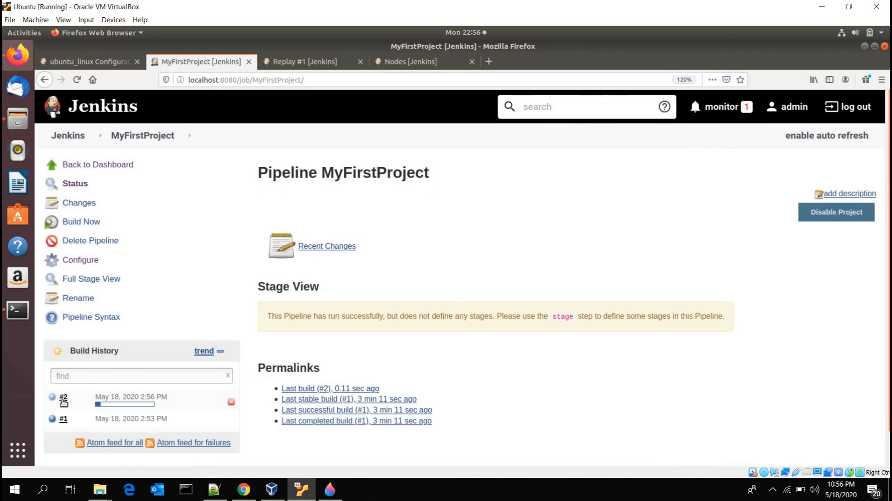
Step: Open build #2's console output and highlight its mkdir command
left_click(63, 397)
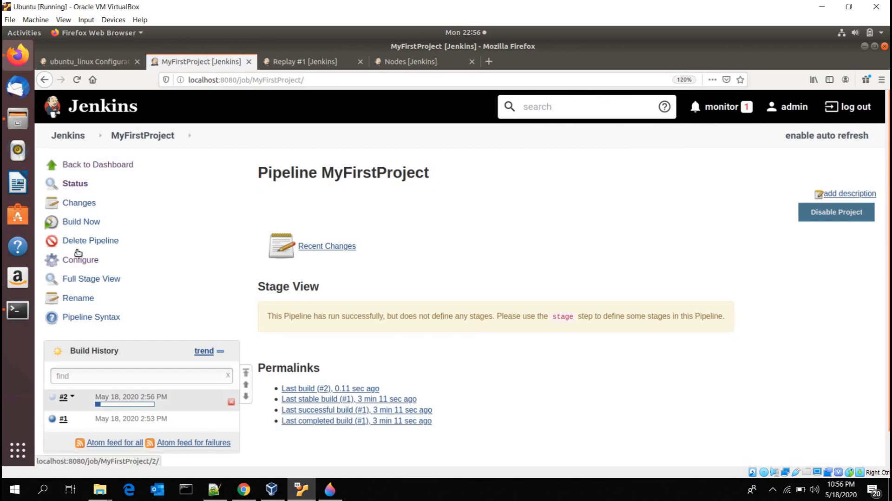
left_click(91, 222)
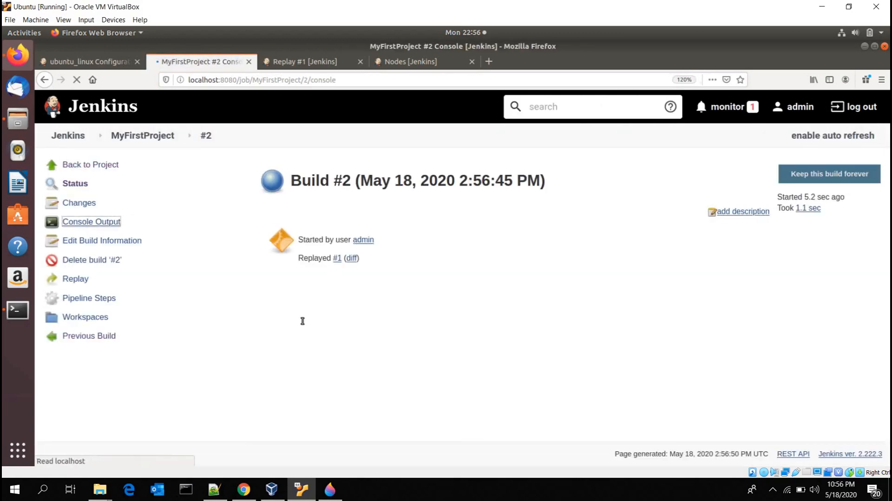
left_click_drag(272, 298, 861, 299)
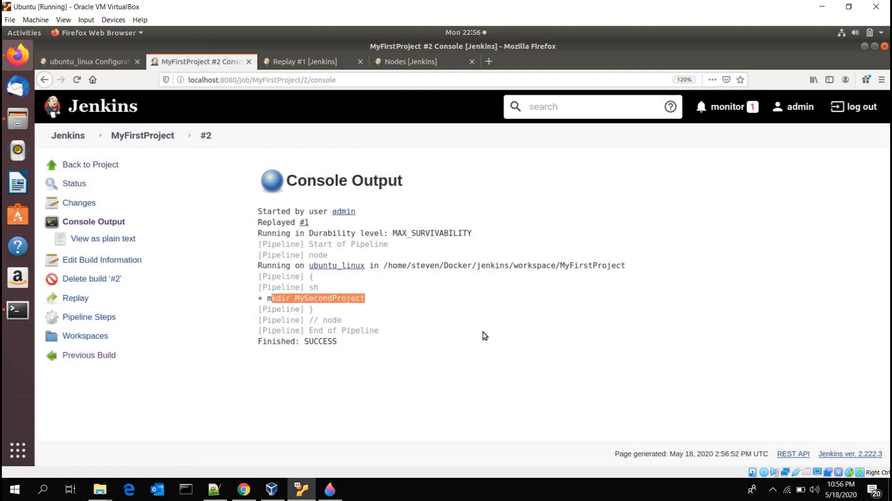
Step: List the MyFirstProject workspace with ls in the terminal, highlight the MySecondProject entry, and return to Firefox
left_click(865, 46)
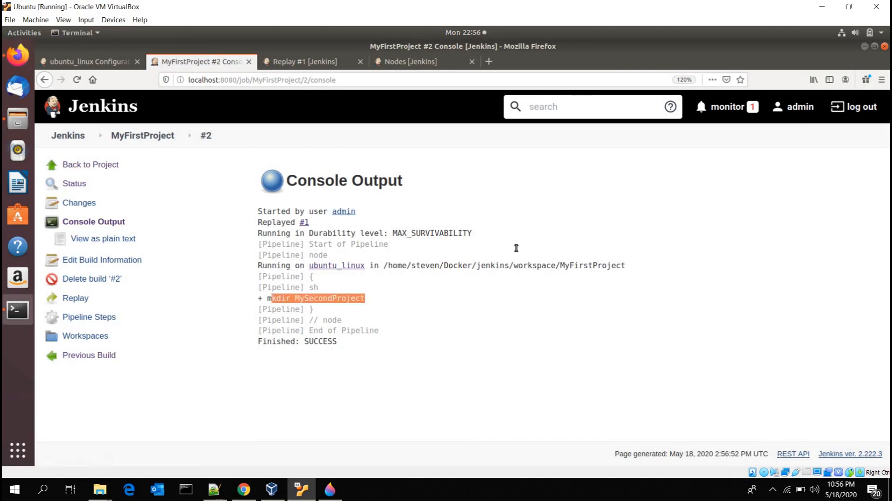
type("ls")
key("Return")
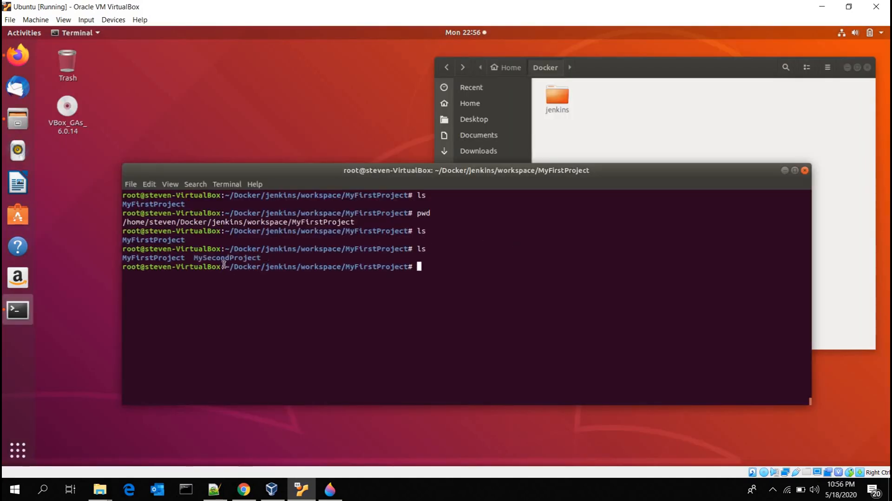
left_click_drag(262, 258, 193, 257)
left_click(17, 118)
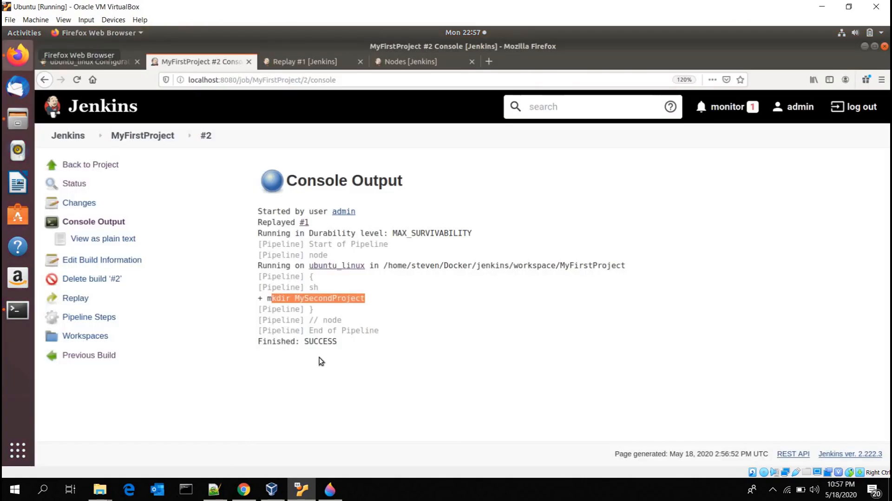